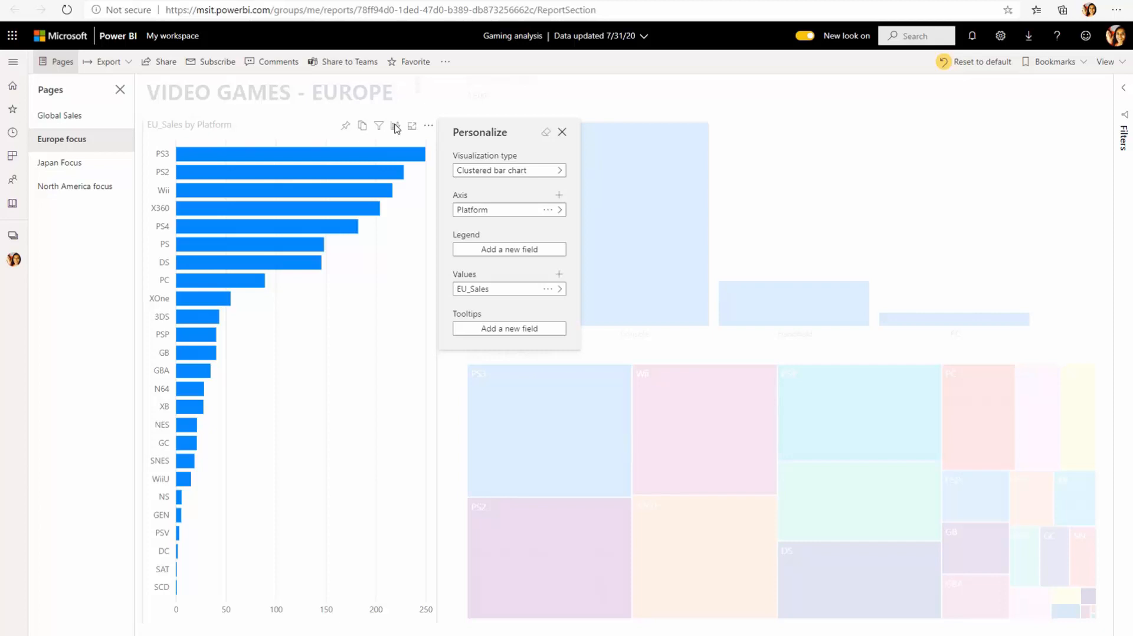
- Put Publisher on the Europe chart's axis in place of Platform, then go to the Global Sales page
left_click(512, 212)
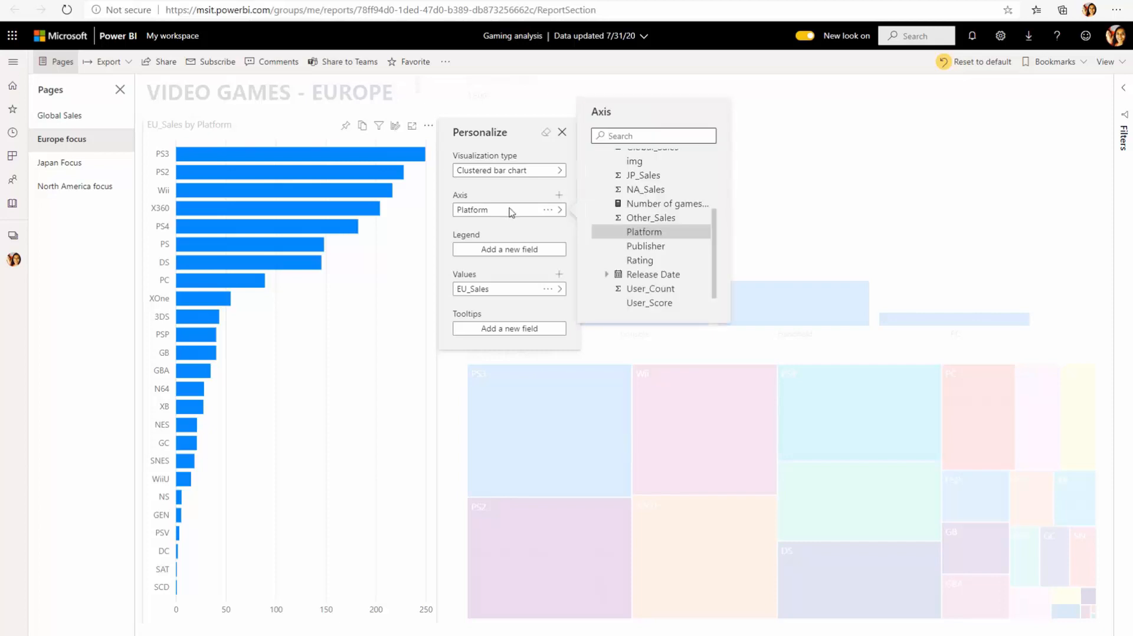
left_click(650, 247)
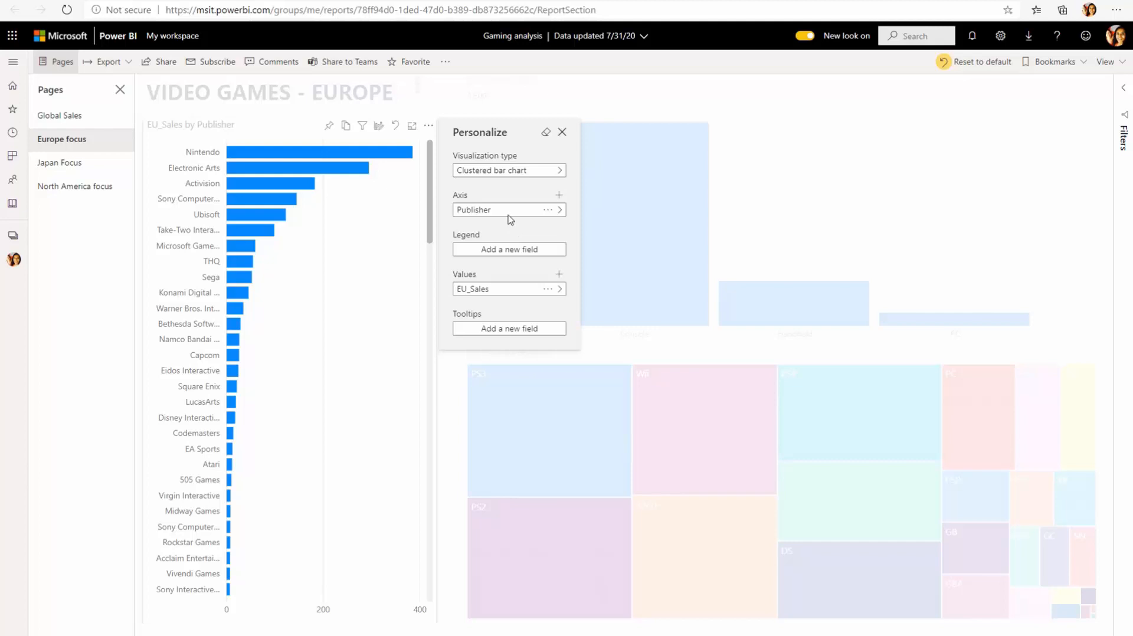
left_click(506, 213)
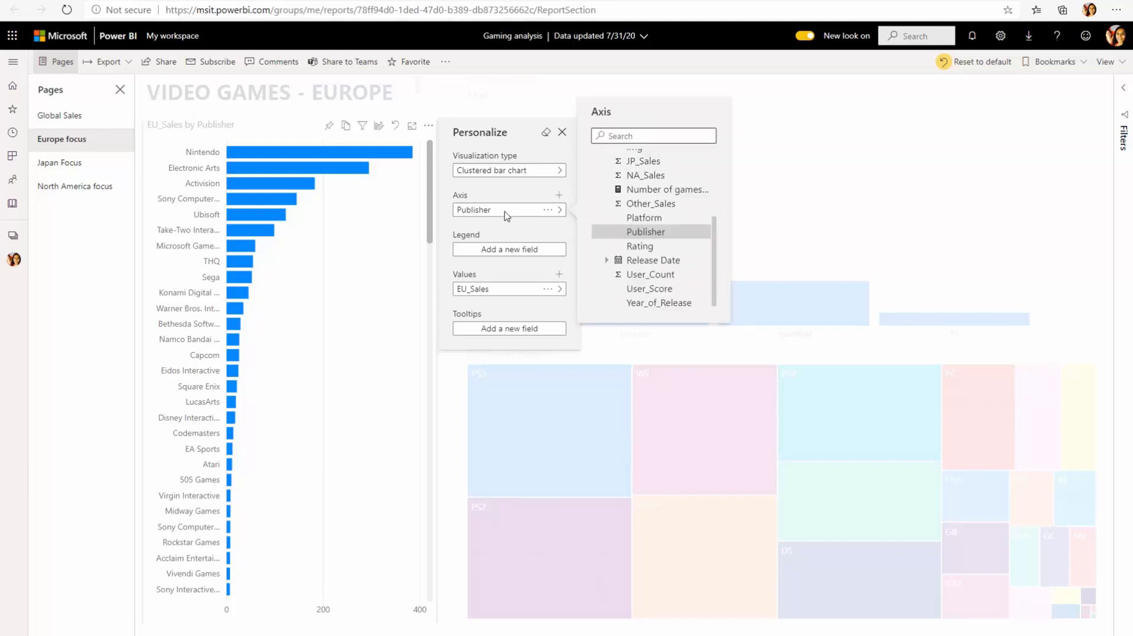
scroll(697, 246, "up", 2)
scroll(696, 247, "up", 2)
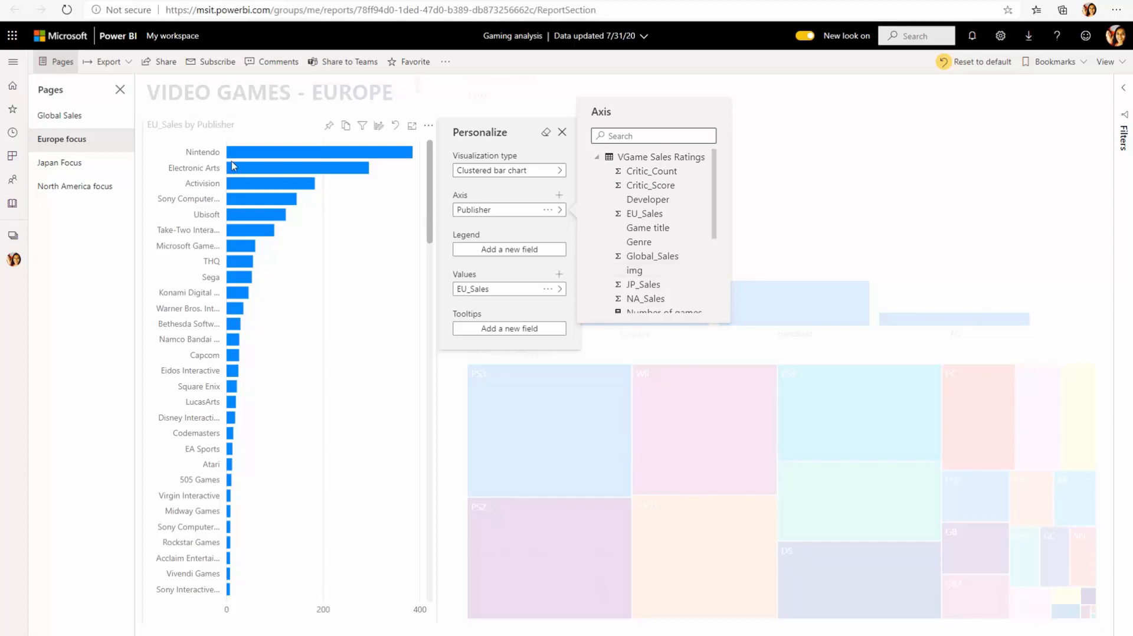
left_click(74, 118)
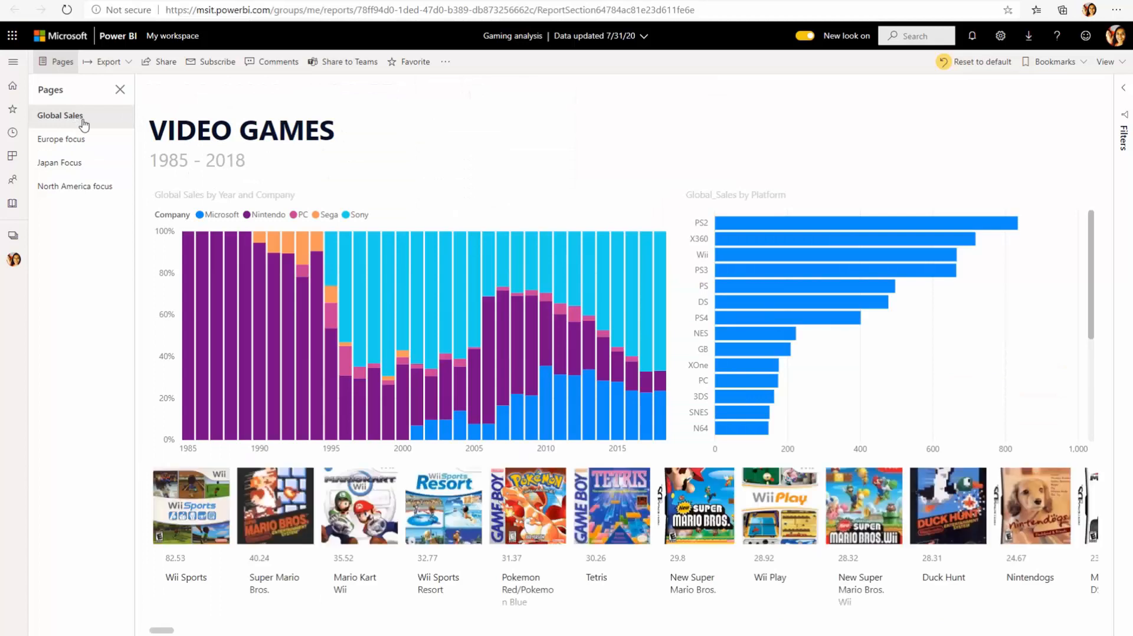
- Personalize the year-and-company column chart and browse its legend fields under VGame Sales Ratings
left_click(633, 197)
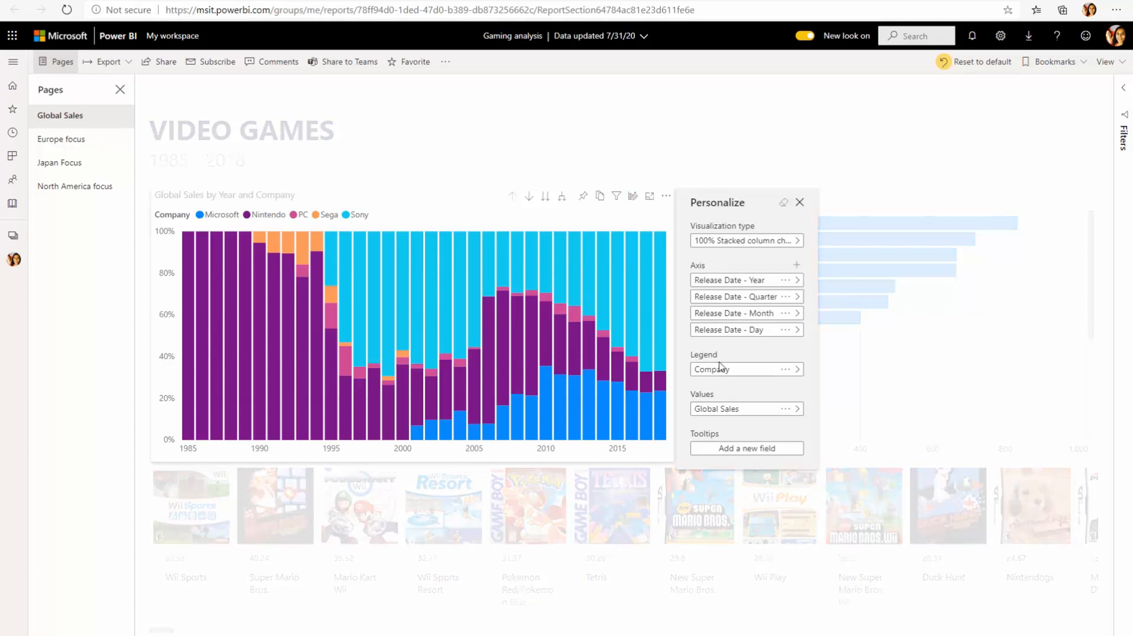
left_click(737, 371)
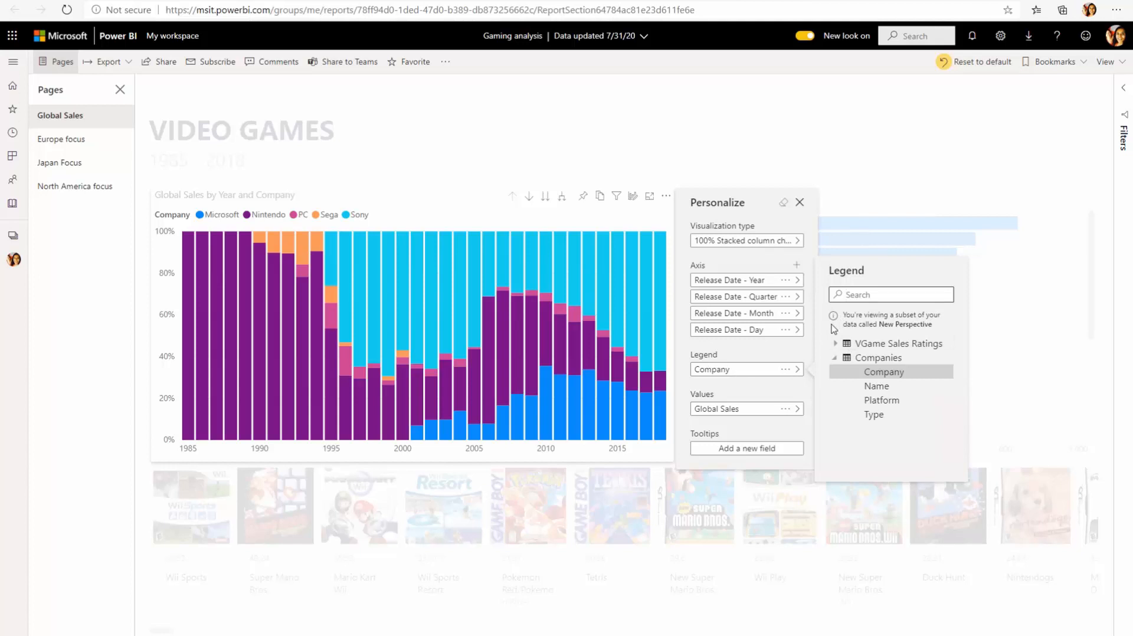
left_click(841, 346)
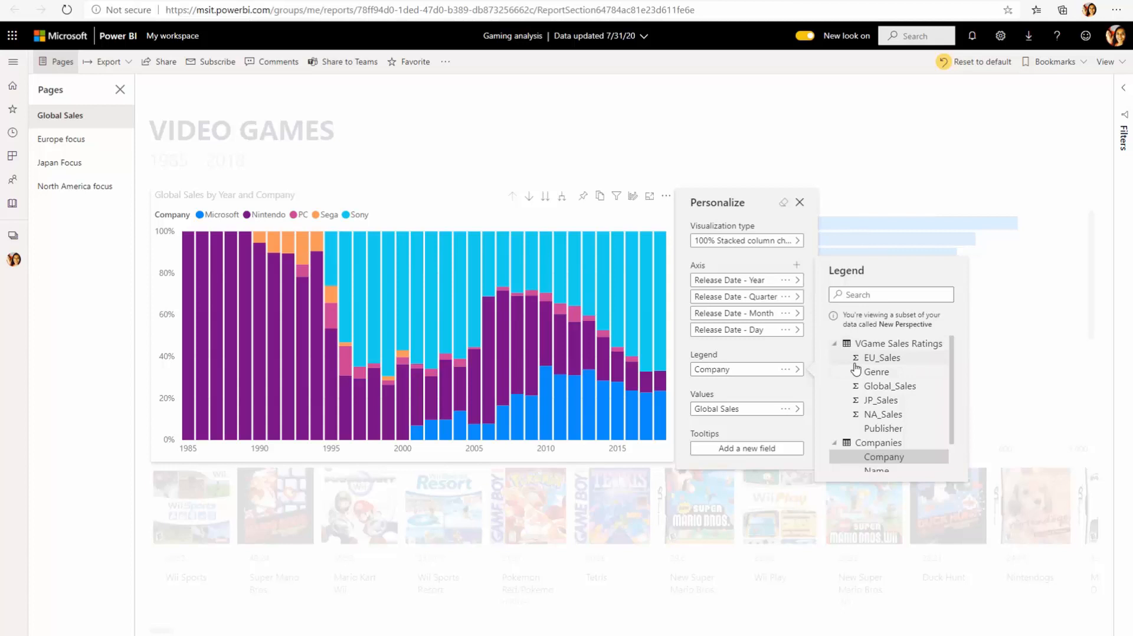
scroll(856, 369, "down", 1)
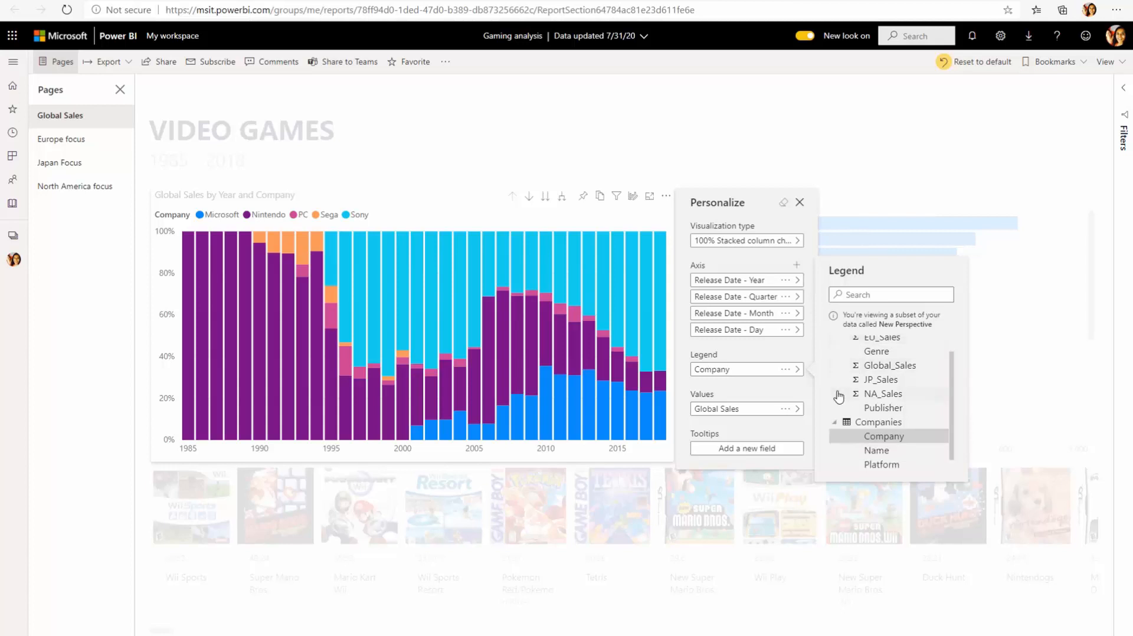
scroll(841, 401, "down", 1)
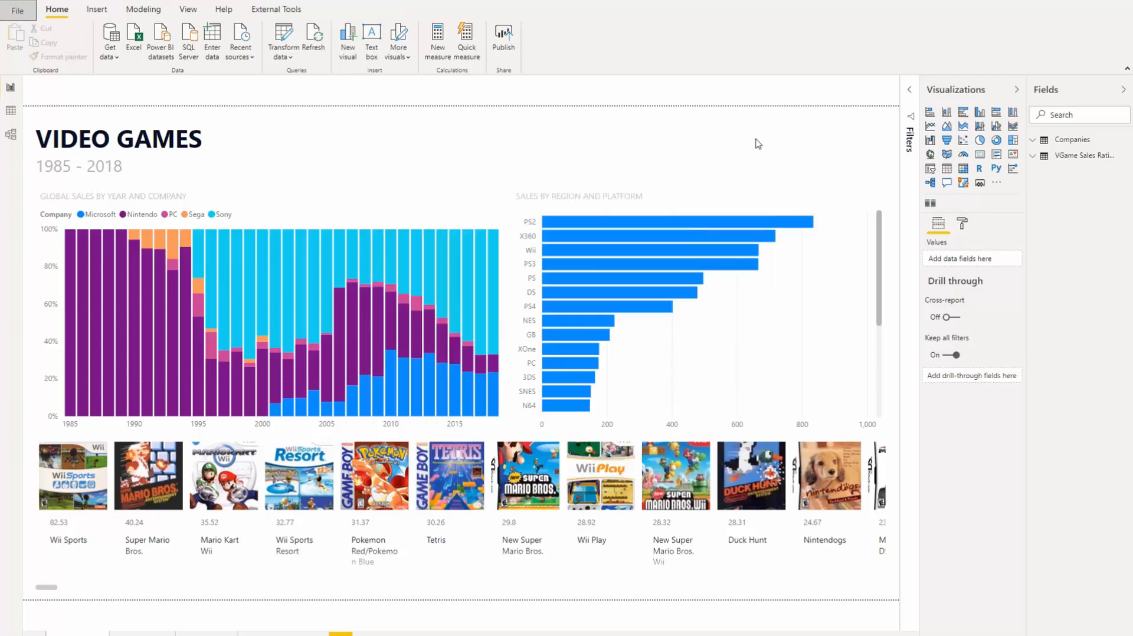
- Close the Options dialog and launch Tabular Editor from External Tools on the report's model
left_click(756, 138)
left_click(264, 12)
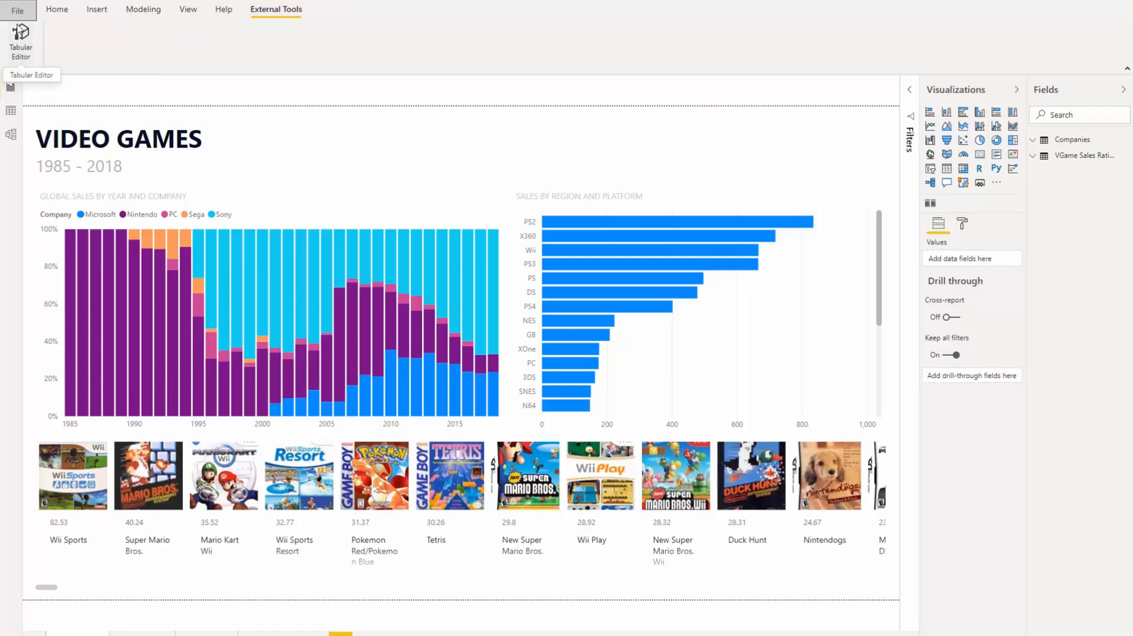
left_click(20, 42)
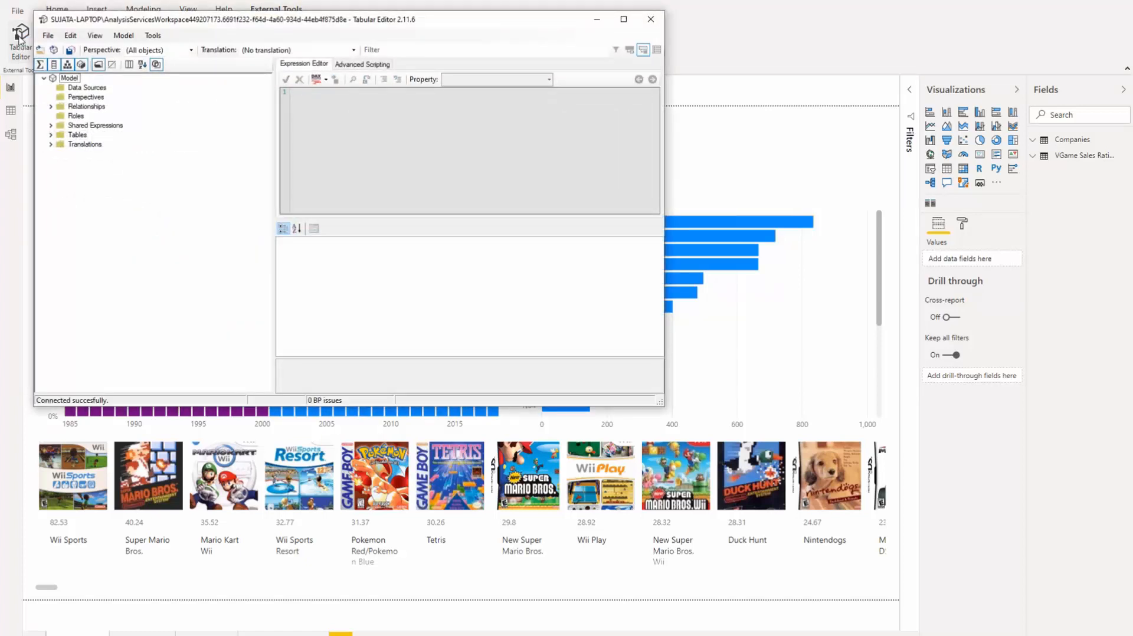
- Create a perspective under Perspectives, keeping the default name New Perspective, and expand Tables
left_click(98, 100)
right_click(98, 101)
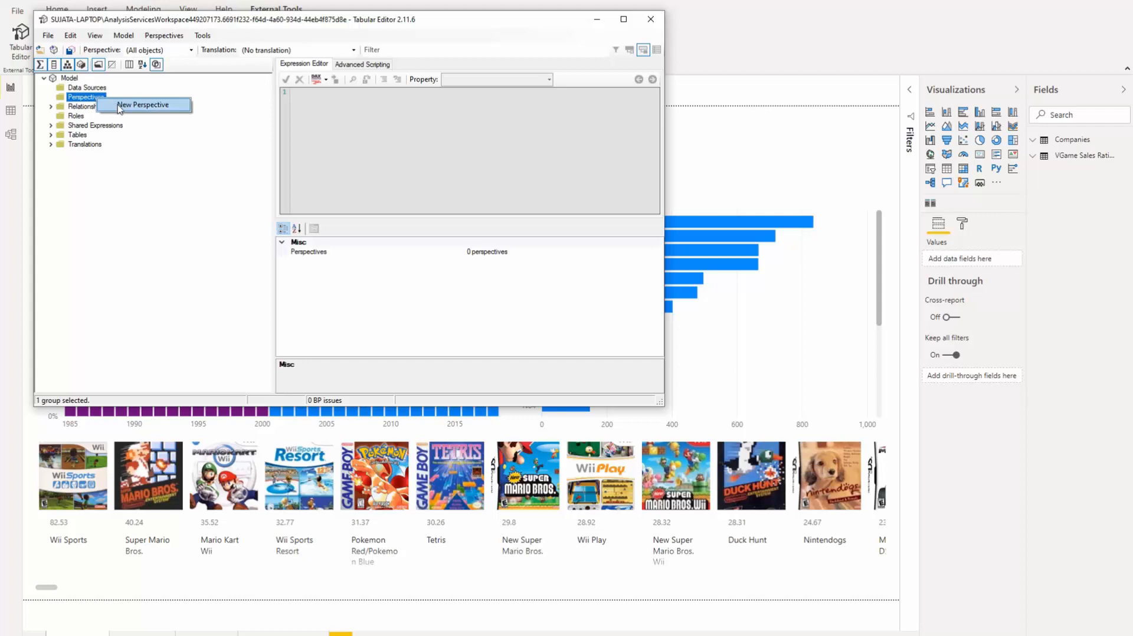
left_click(121, 109)
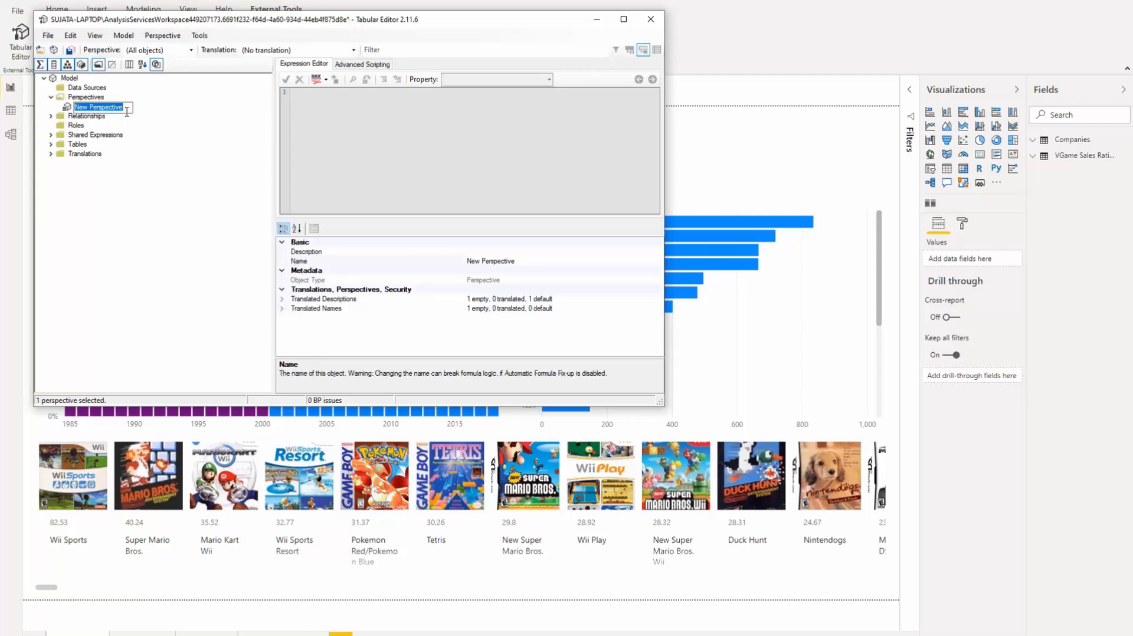
key("Return")
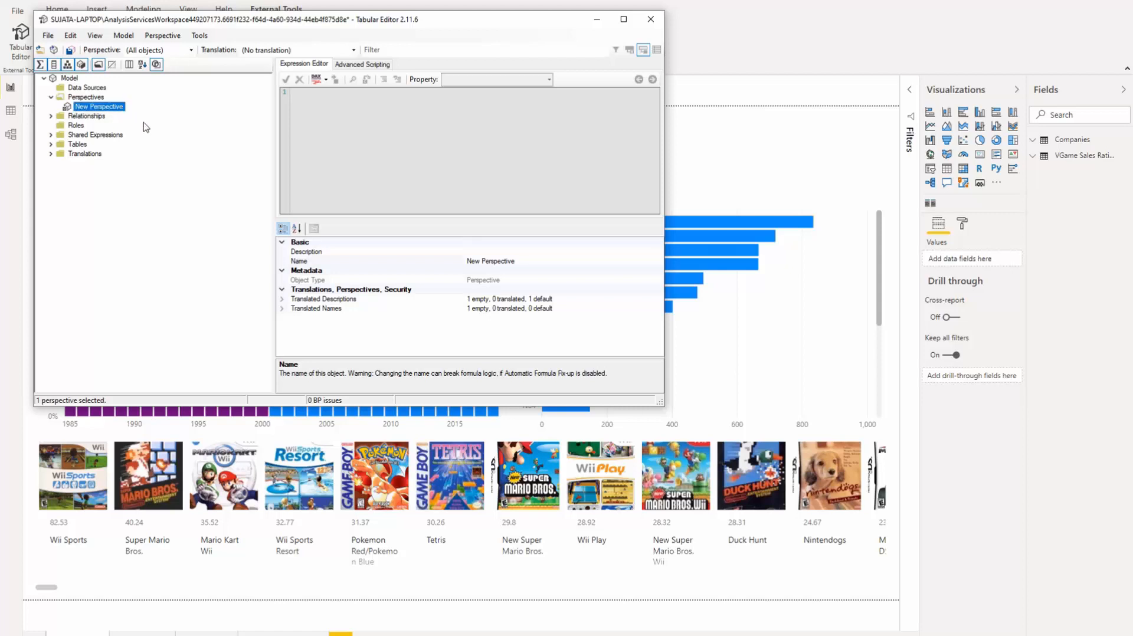
left_click(51, 144)
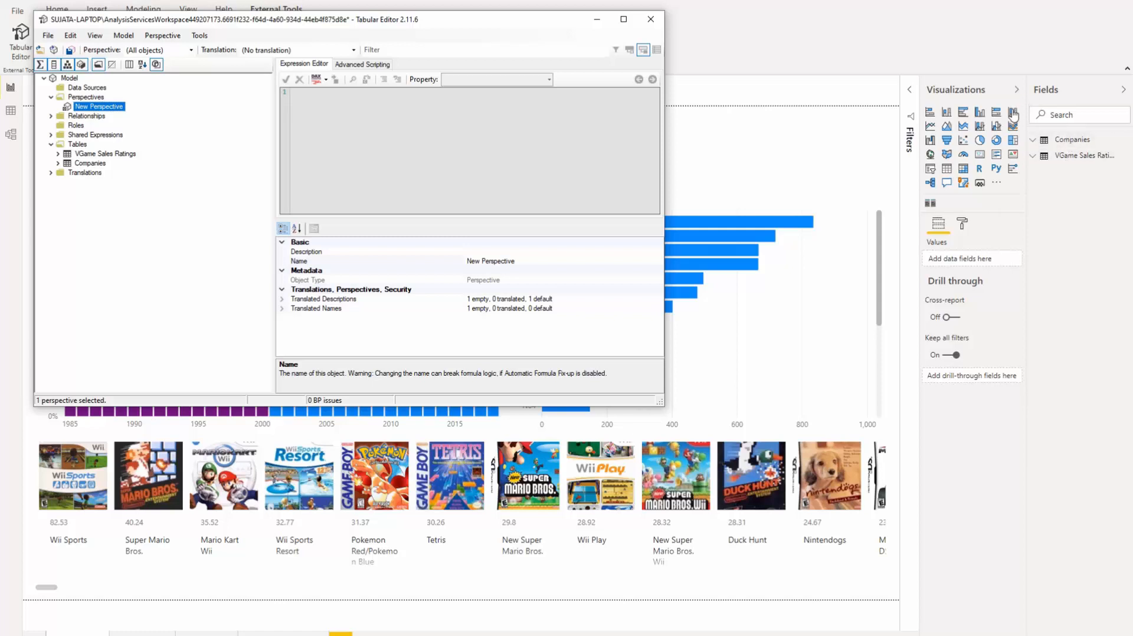
- Expand Companies and add its Platform and Name columns to New Perspective
left_click(57, 164)
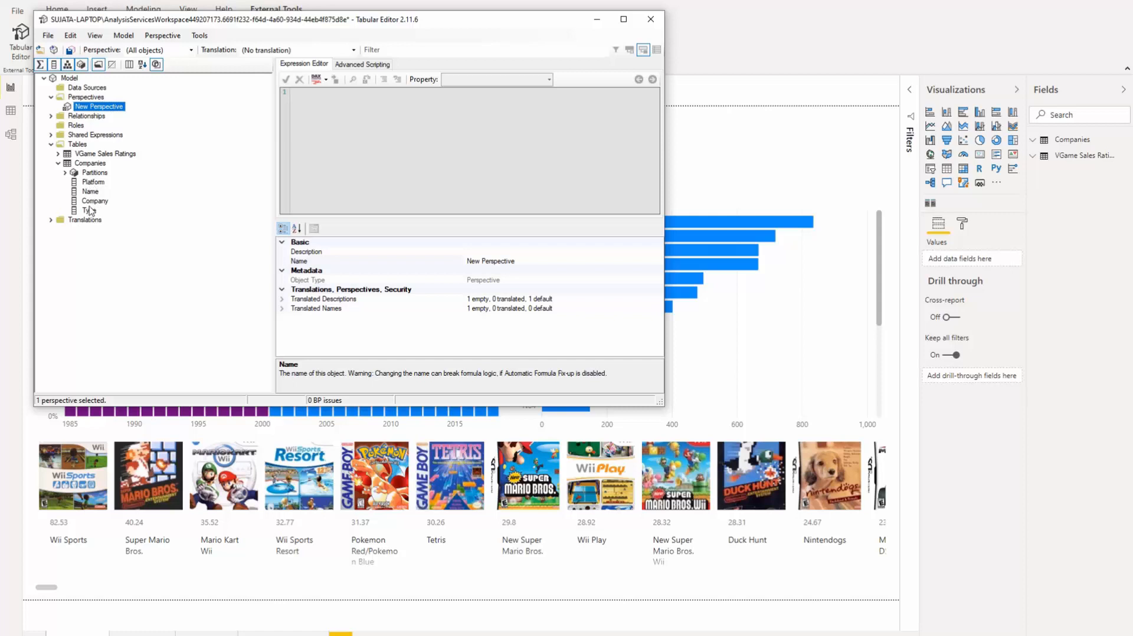
right_click(97, 185)
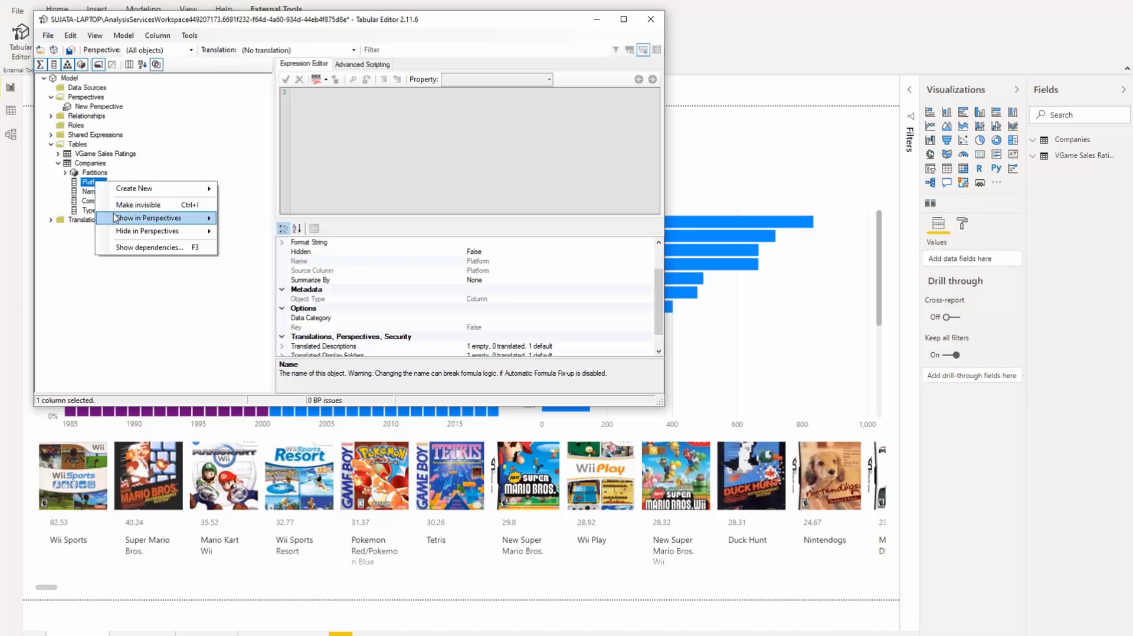
mouse_move(119, 218)
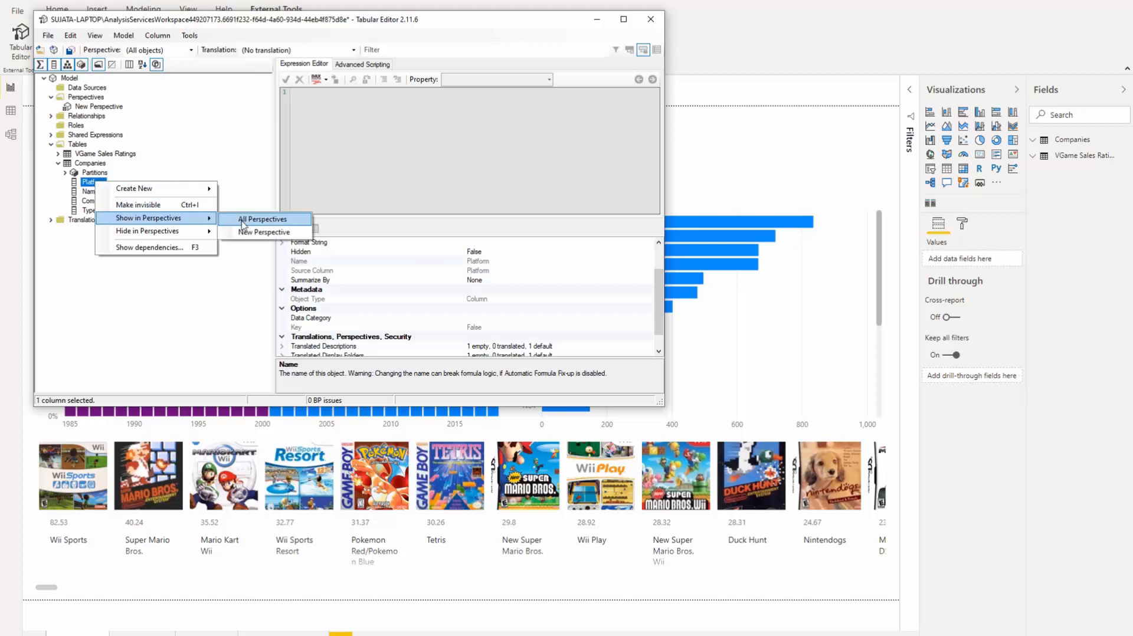
left_click(255, 236)
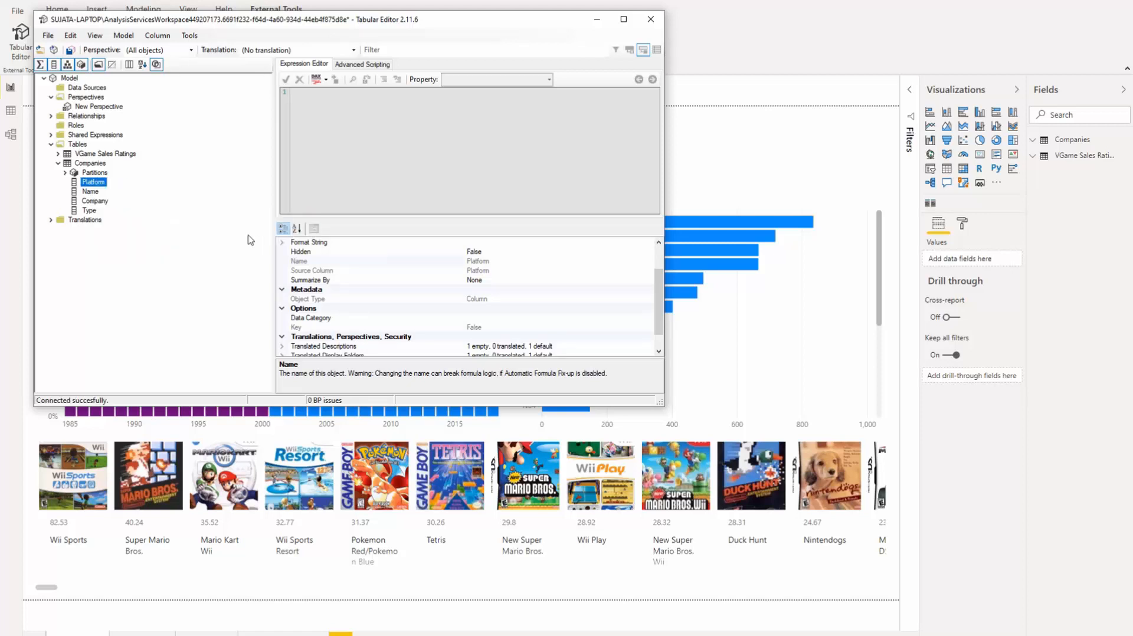
right_click(89, 194)
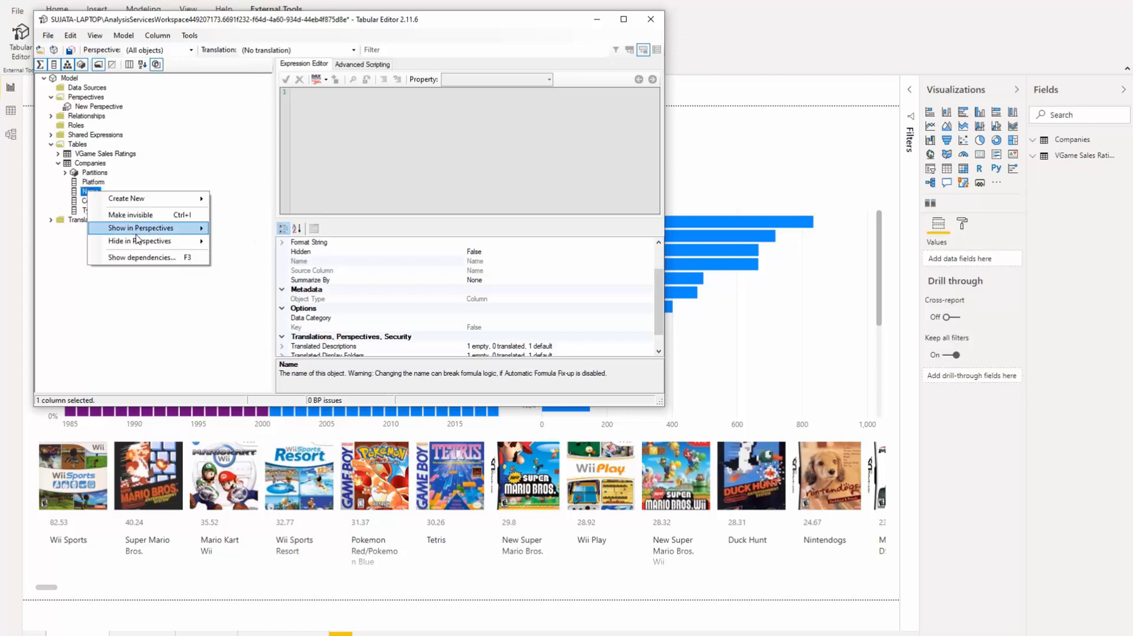
mouse_move(149, 232)
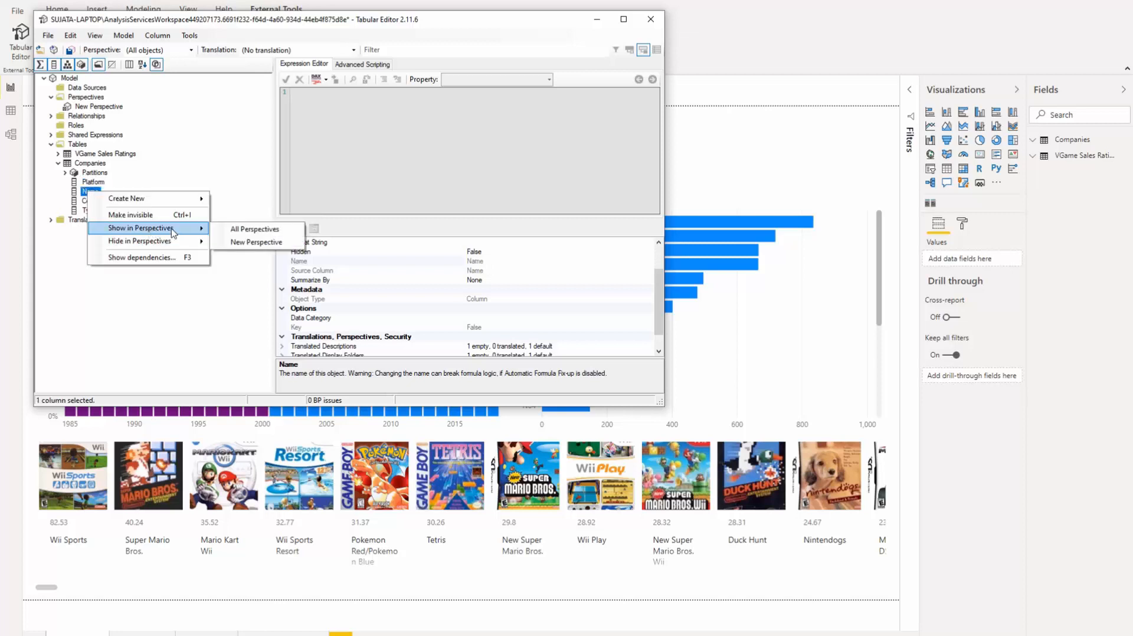
left_click(232, 242)
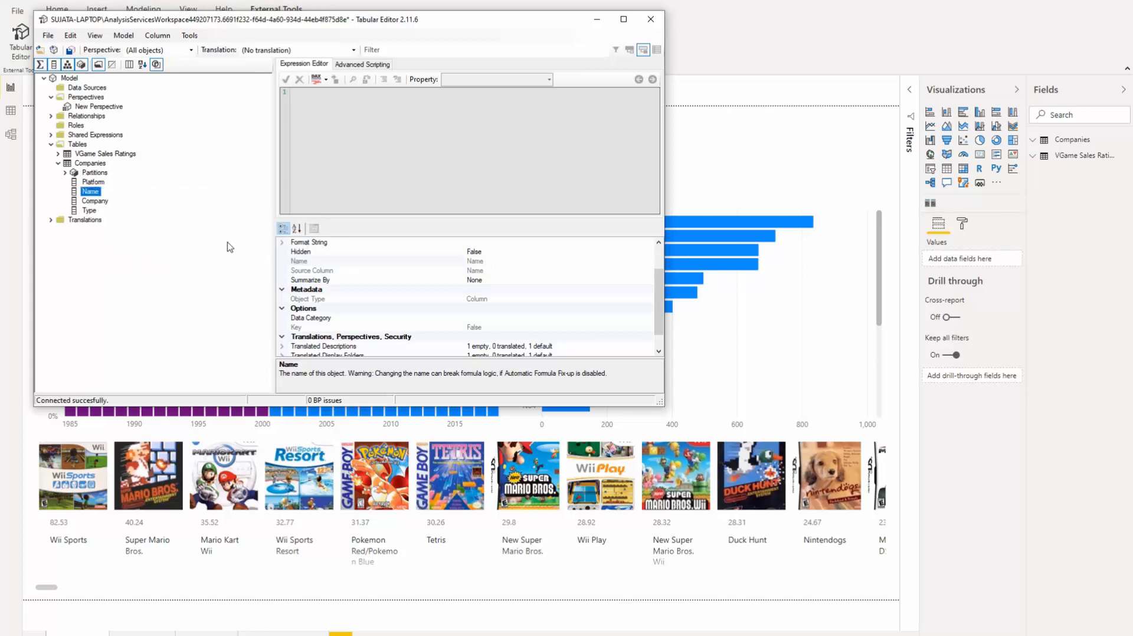
right_click(98, 185)
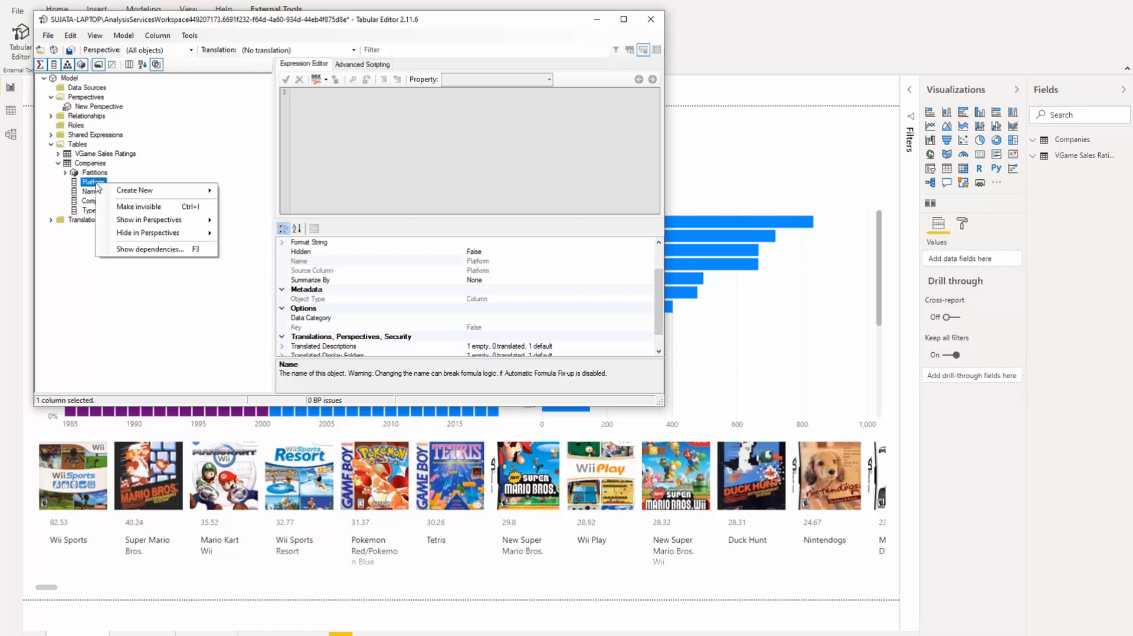
mouse_move(124, 222)
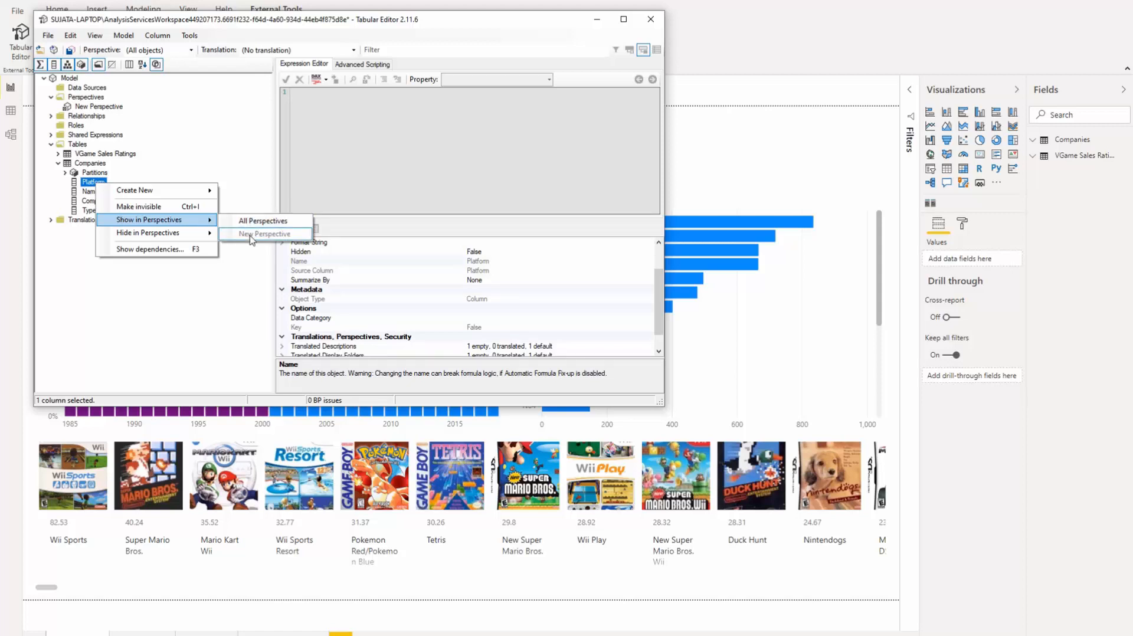
left_click(227, 189)
- Add the Company and Type columns to New Perspective, then expand VGame Sales Ratings
right_click(95, 205)
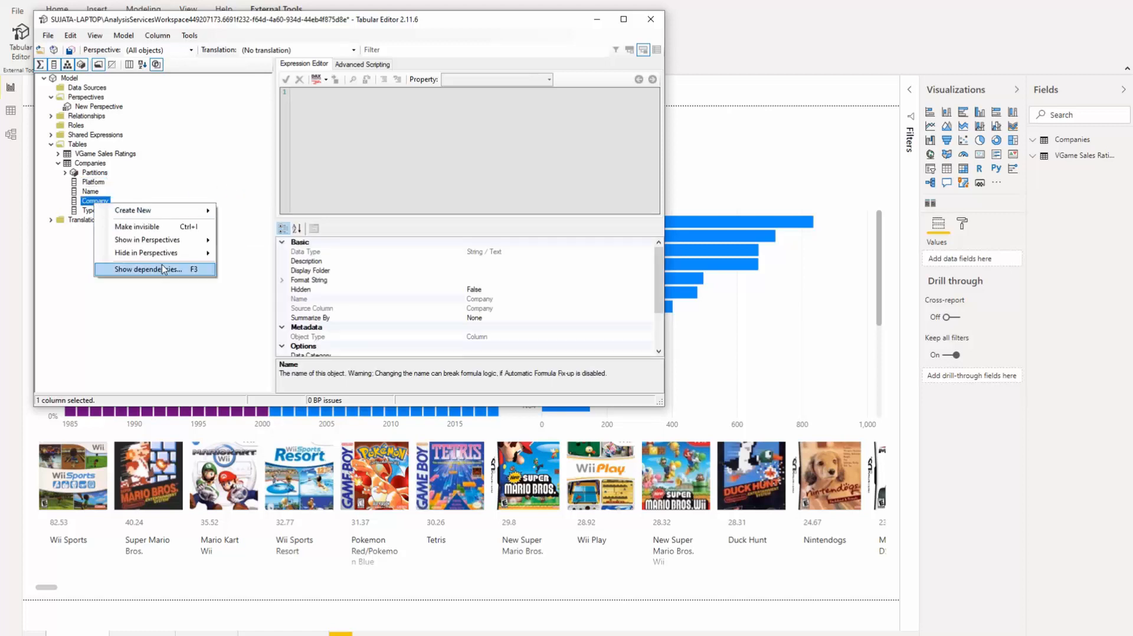
mouse_move(177, 241)
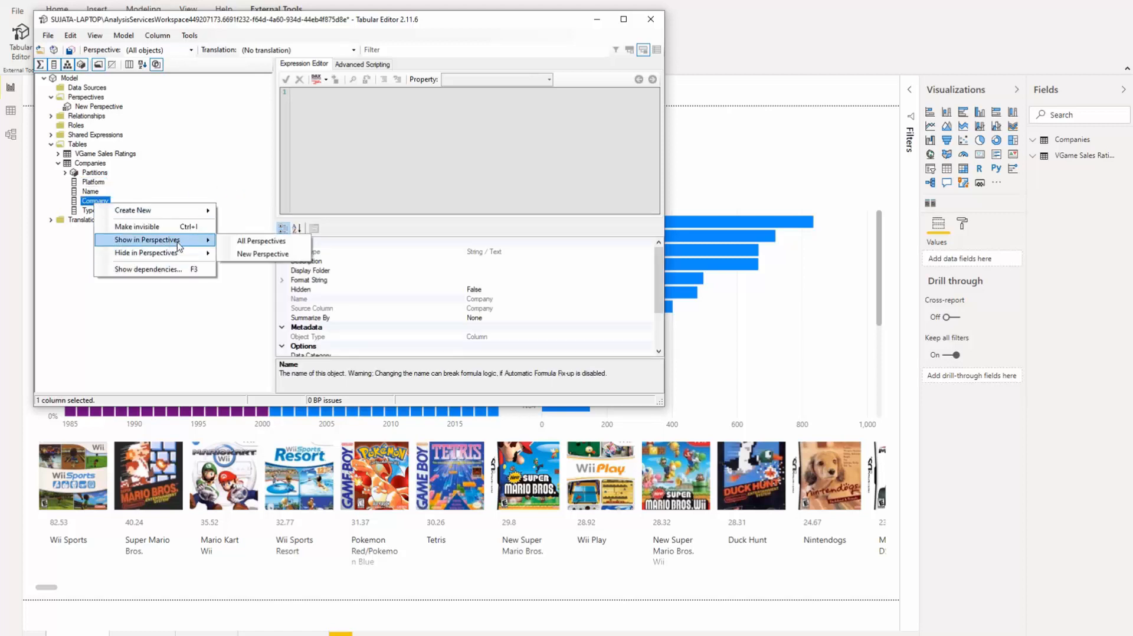
left_click(247, 253)
left_click(92, 211)
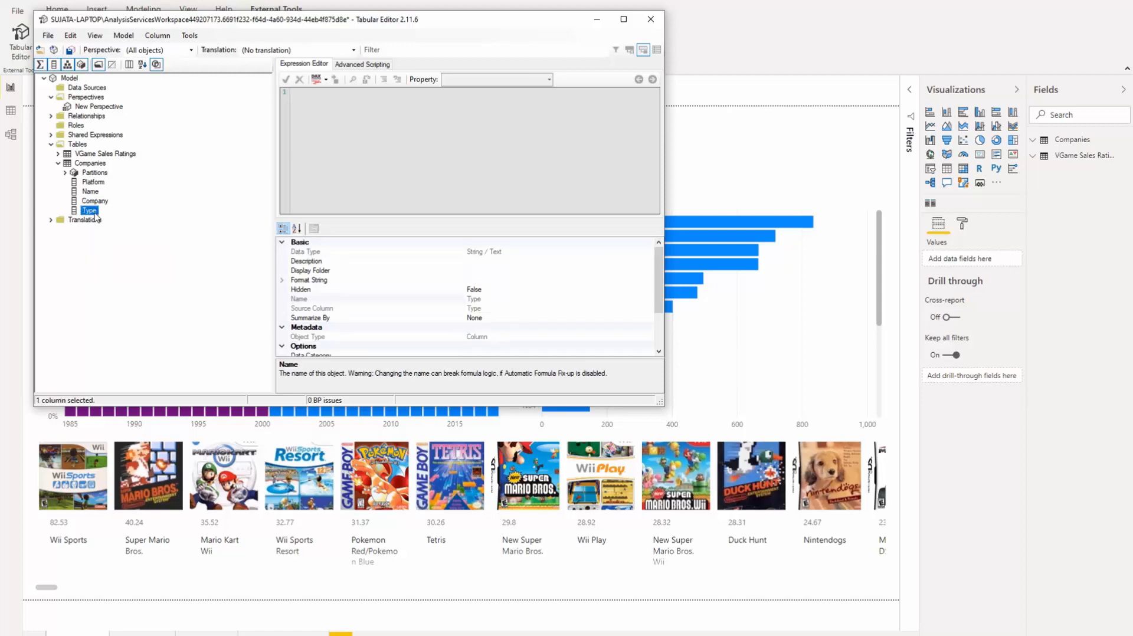
right_click(92, 212)
mouse_move(156, 251)
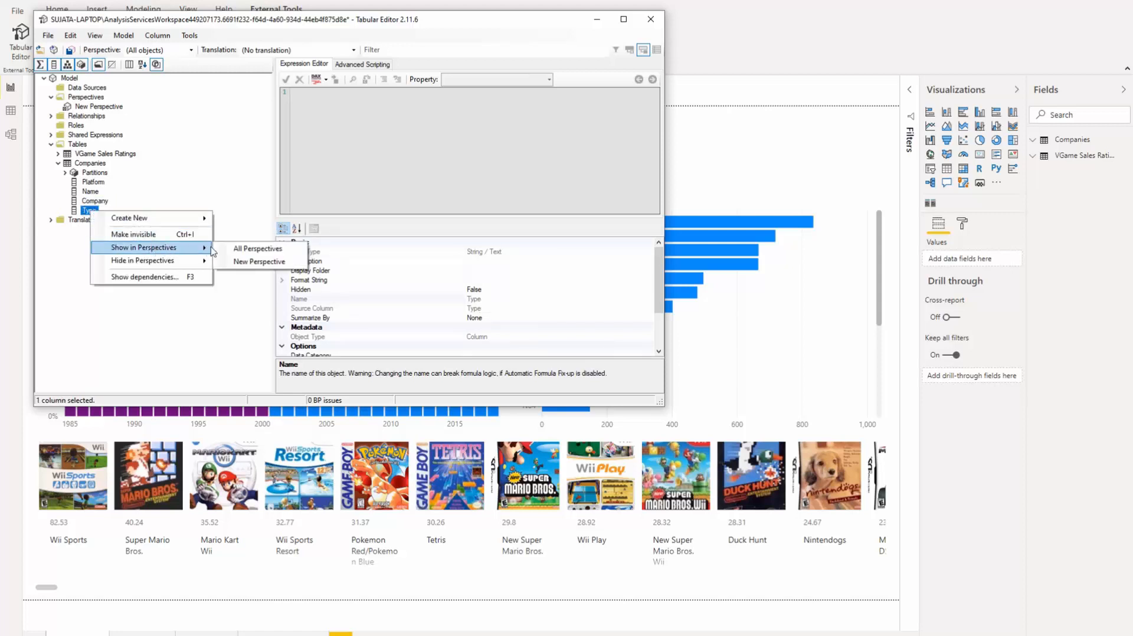
left_click(246, 263)
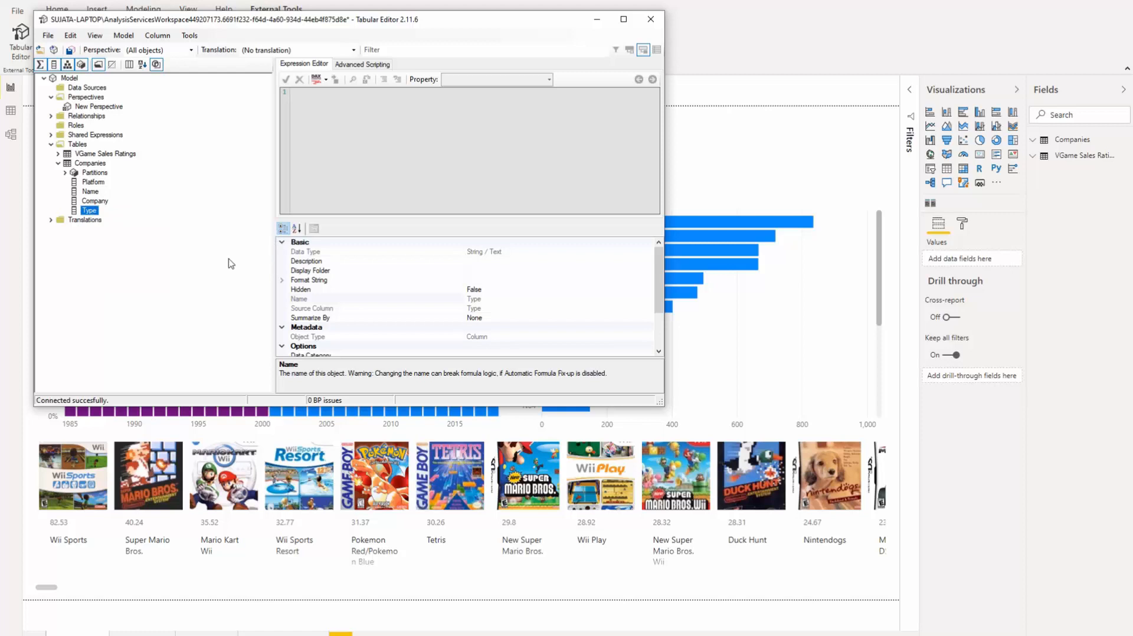
left_click(58, 164)
left_click(58, 154)
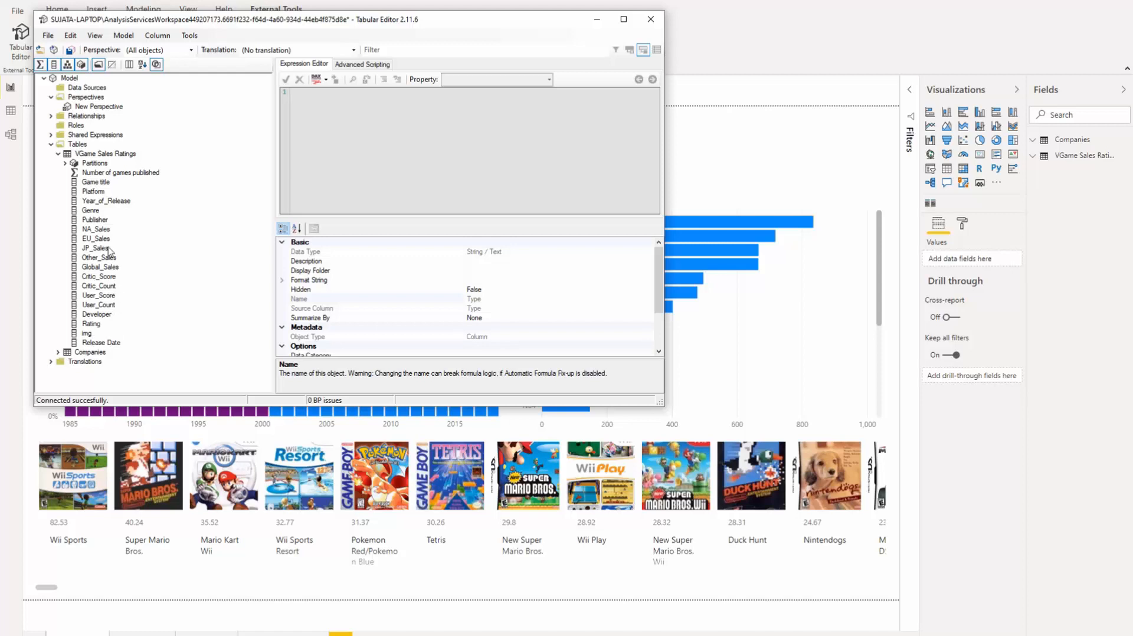
- Add Genre, Publisher and Global_Sales from VGame Sales Ratings to New Perspective
right_click(92, 211)
mouse_move(131, 248)
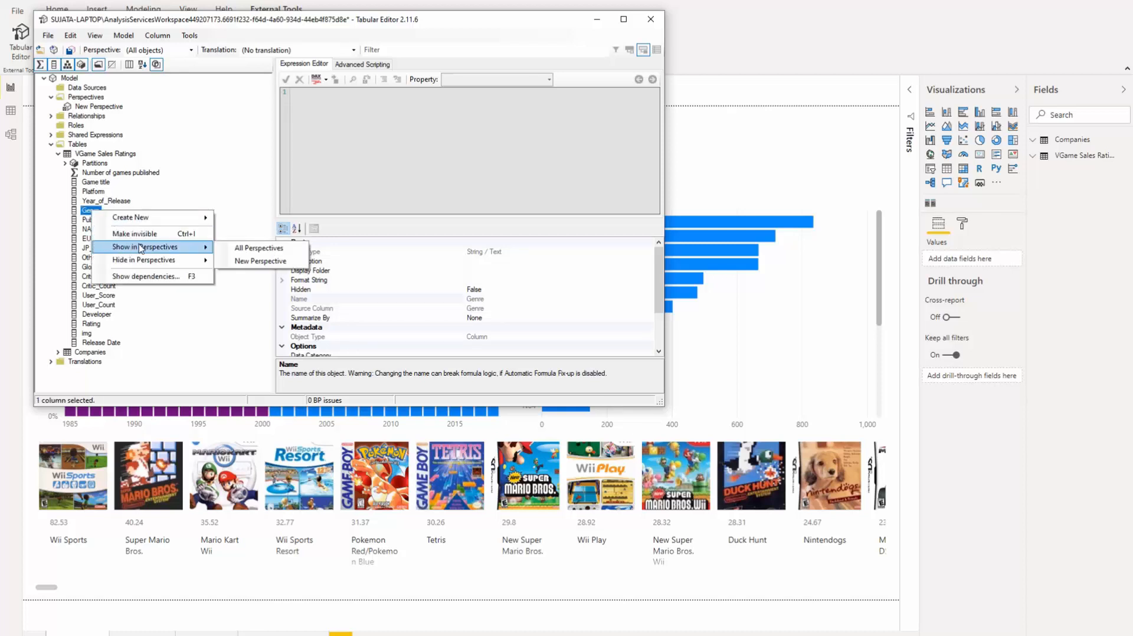
left_click(244, 261)
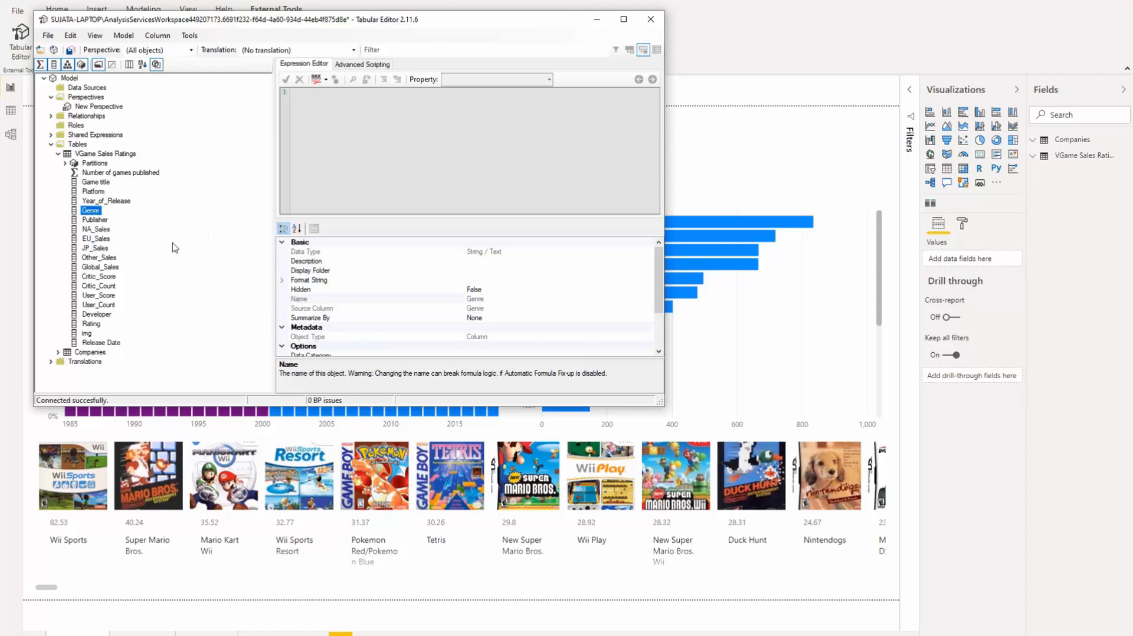
right_click(98, 223)
mouse_move(151, 256)
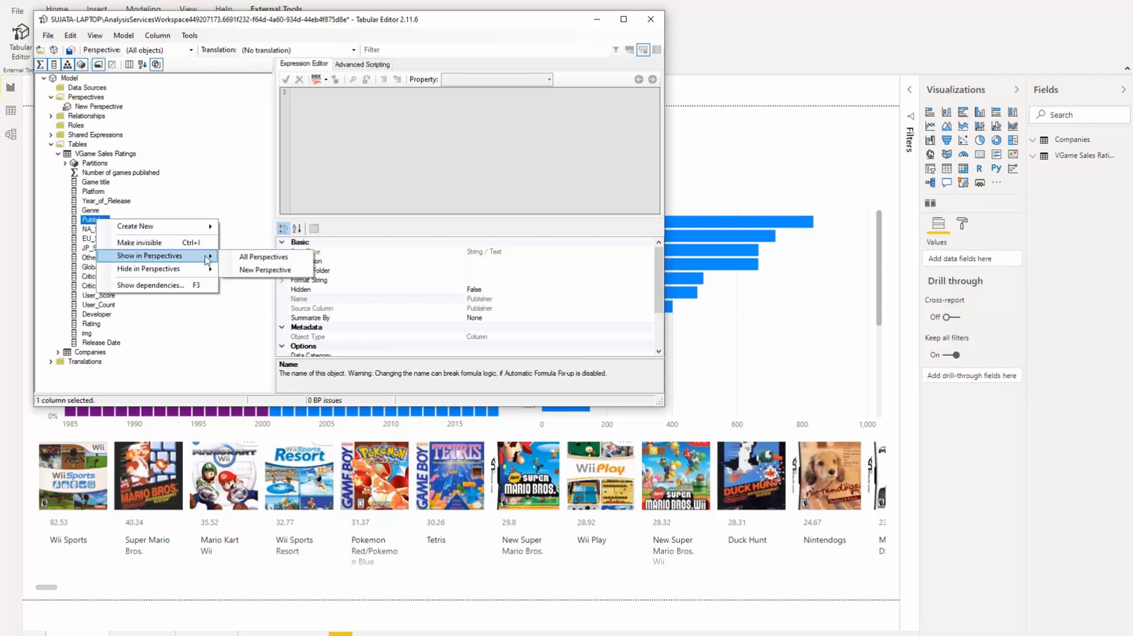
left_click(243, 272)
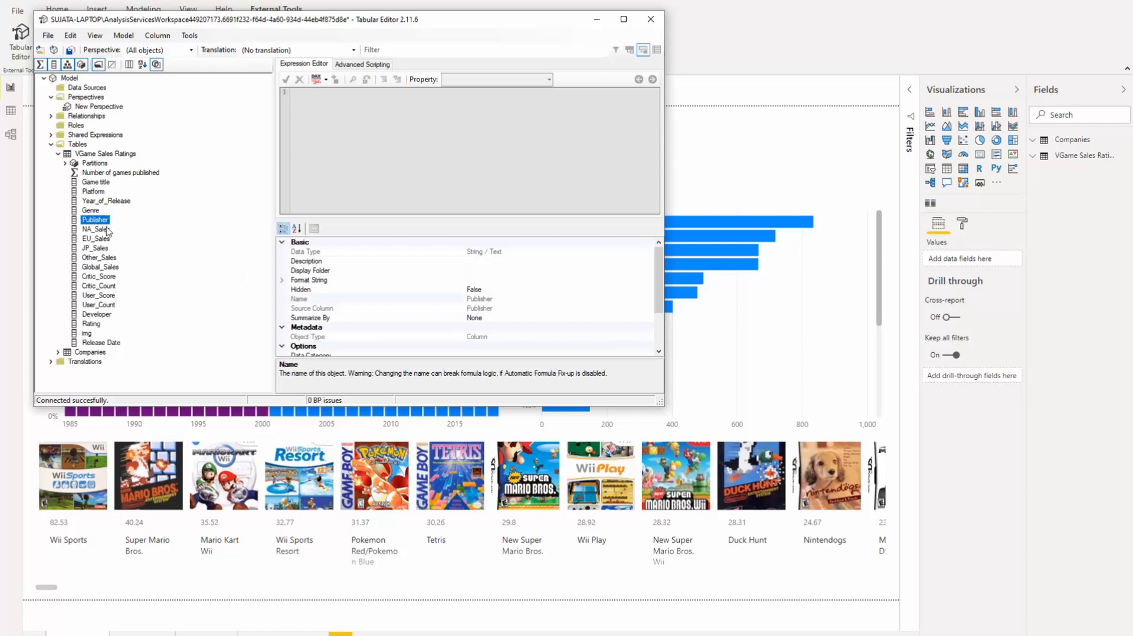
left_click(113, 269)
right_click(112, 268)
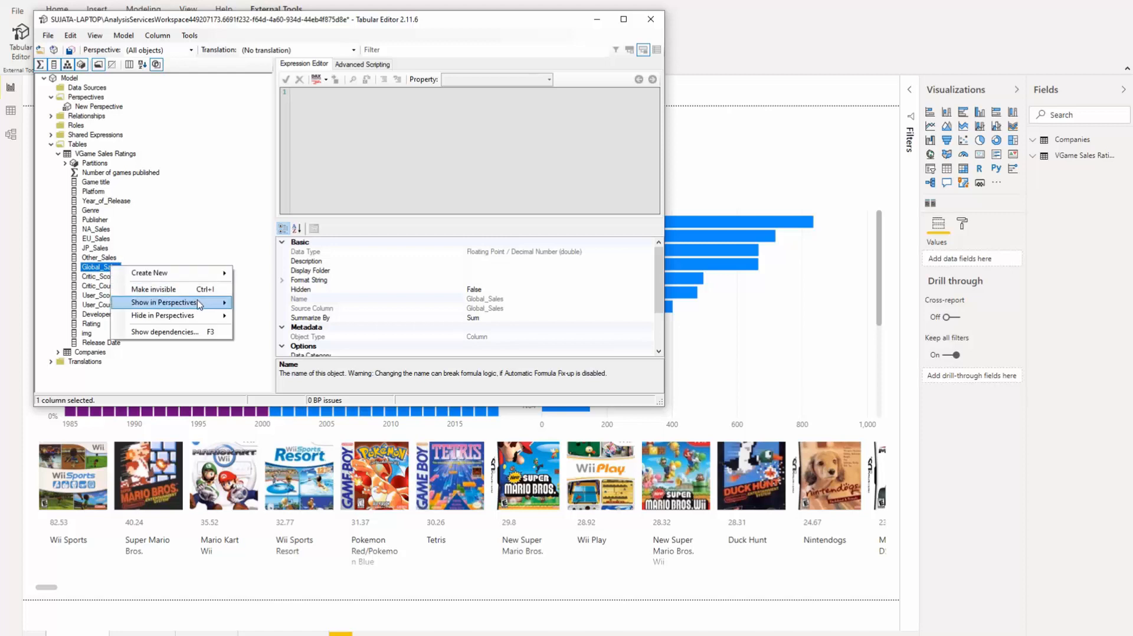
mouse_move(202, 306)
left_click(266, 318)
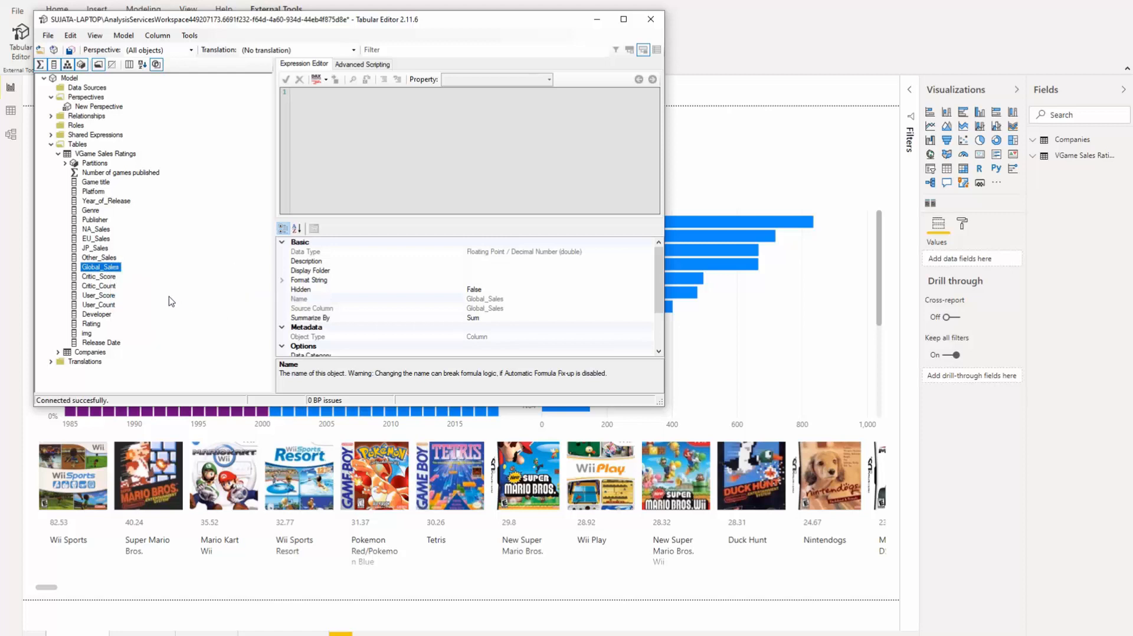
- Hide NA_Sales from the perspective and add EU_Sales and JP_Sales to New Perspective
left_click(93, 231)
right_click(93, 230)
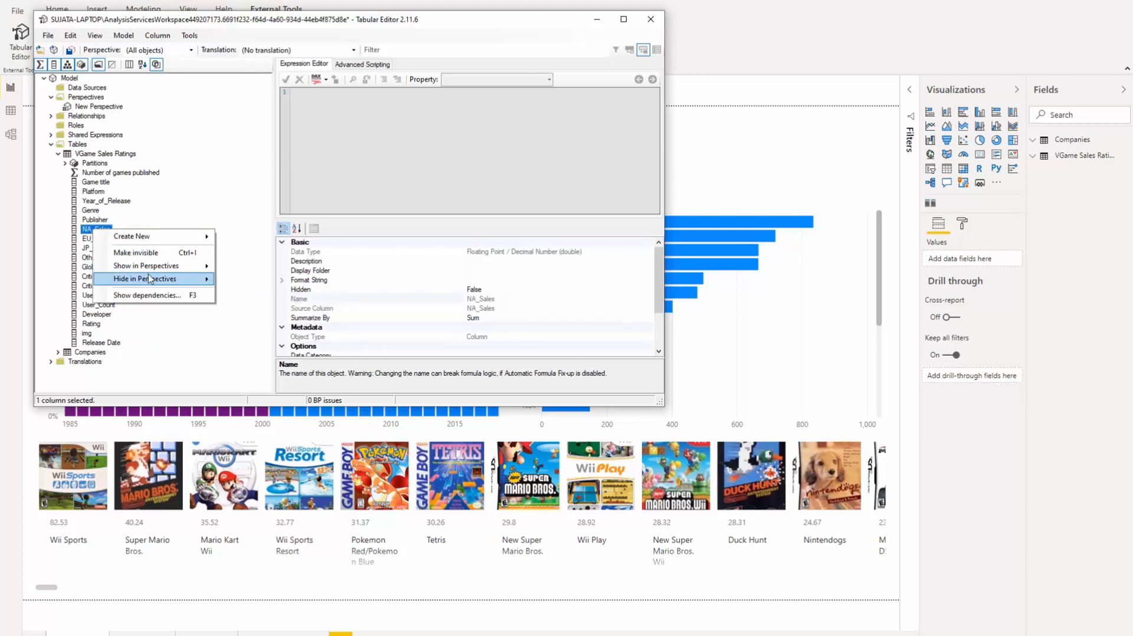
mouse_move(154, 273)
left_click(235, 281)
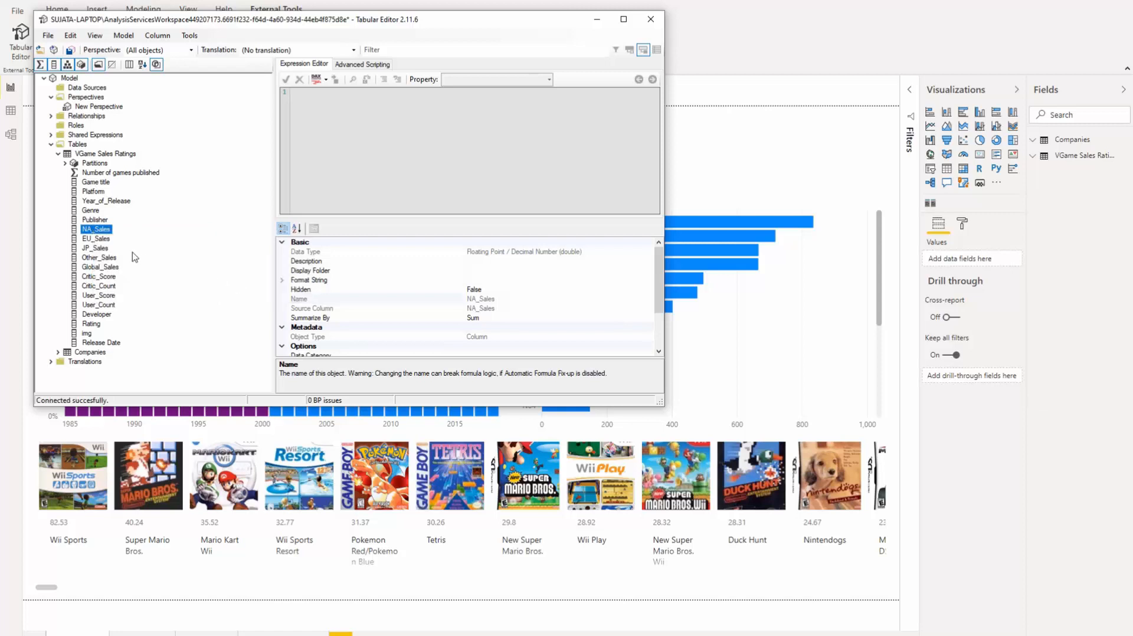
right_click(98, 240)
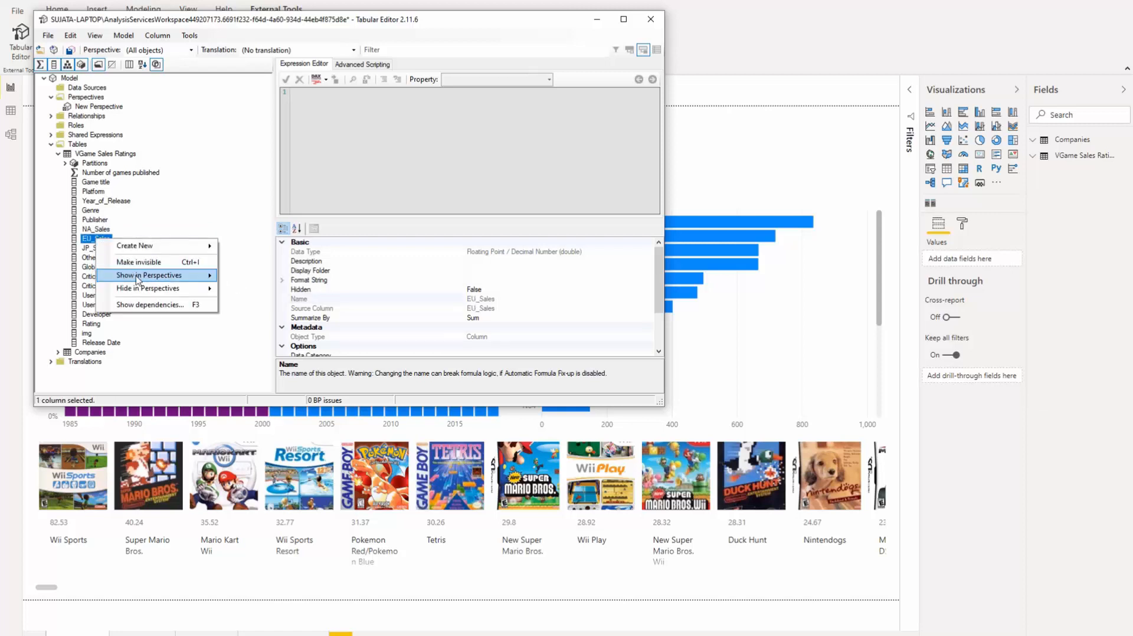
mouse_move(175, 280)
left_click(243, 289)
right_click(109, 251)
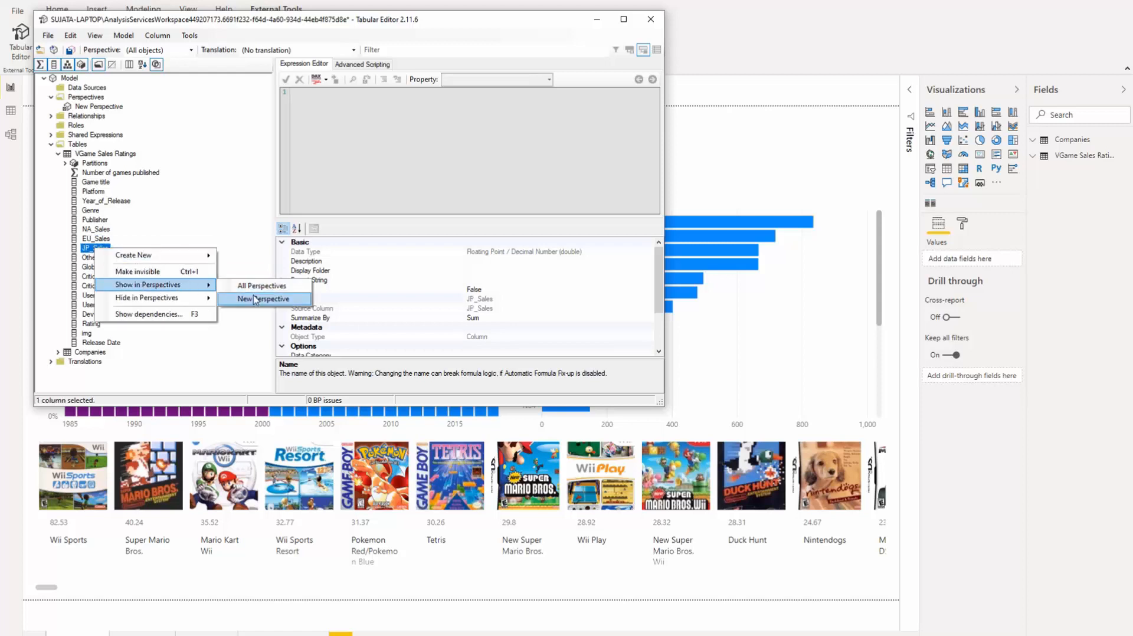
left_click(255, 300)
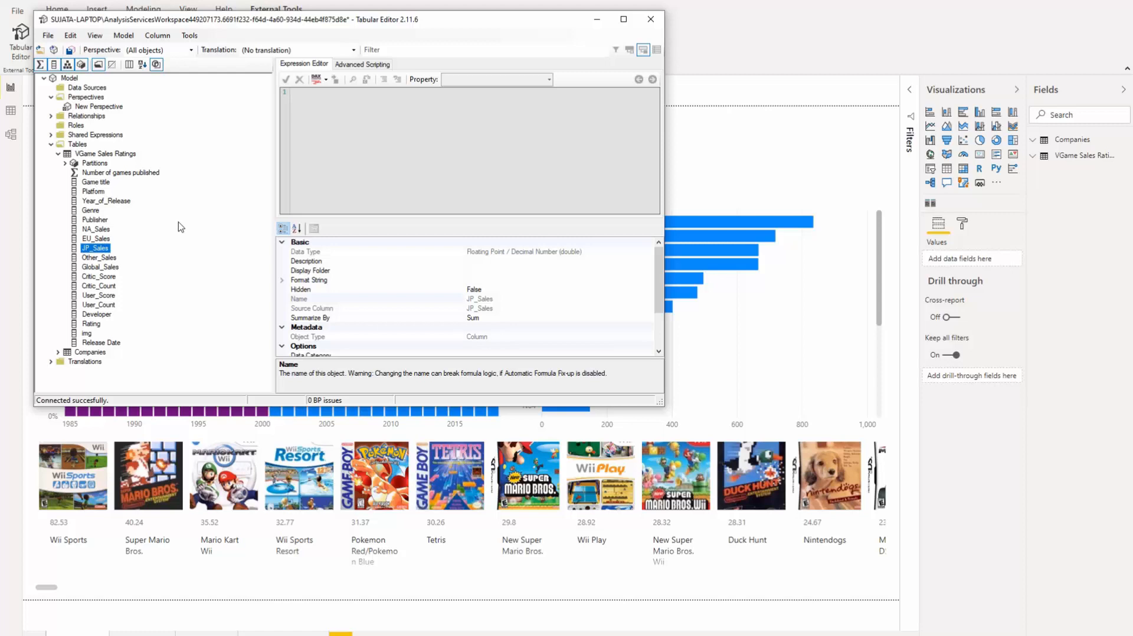
- Save the Tabular Editor changes back to the Video Games model in Power BI Desktop
left_click(71, 51)
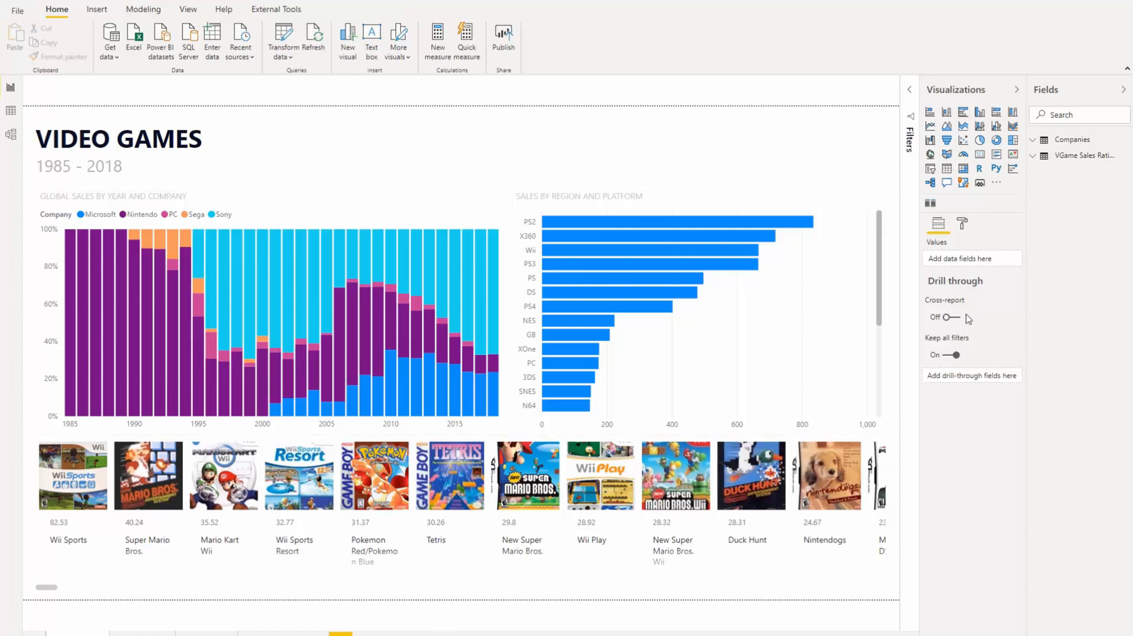
- Set the page's Personalize visual report-reader perspective to New Perspective
left_click(964, 225)
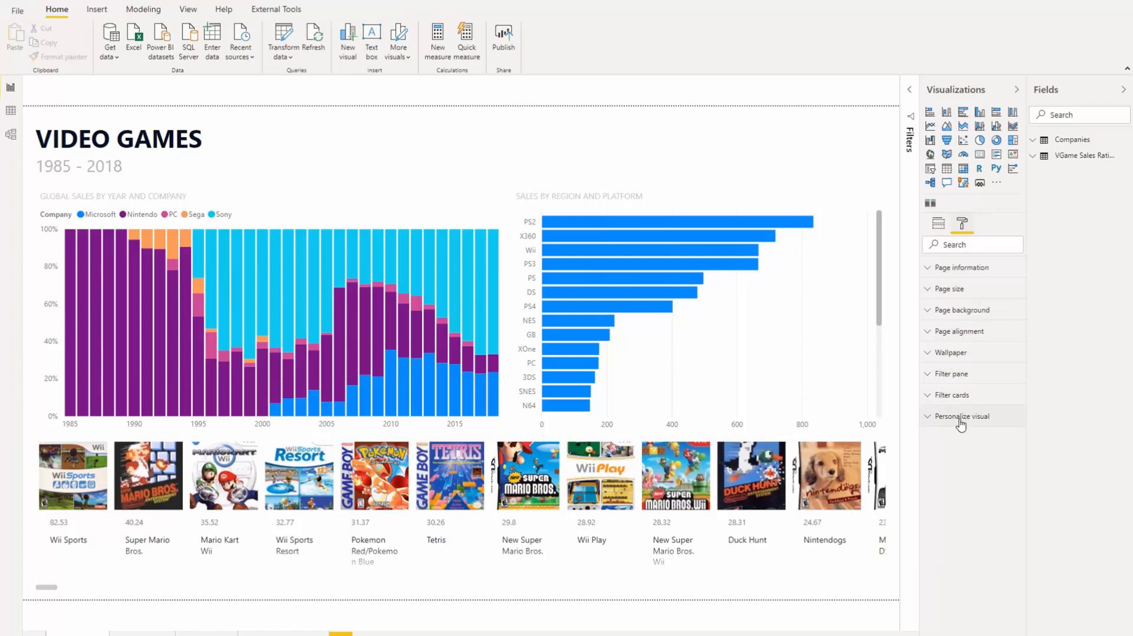
left_click(930, 418)
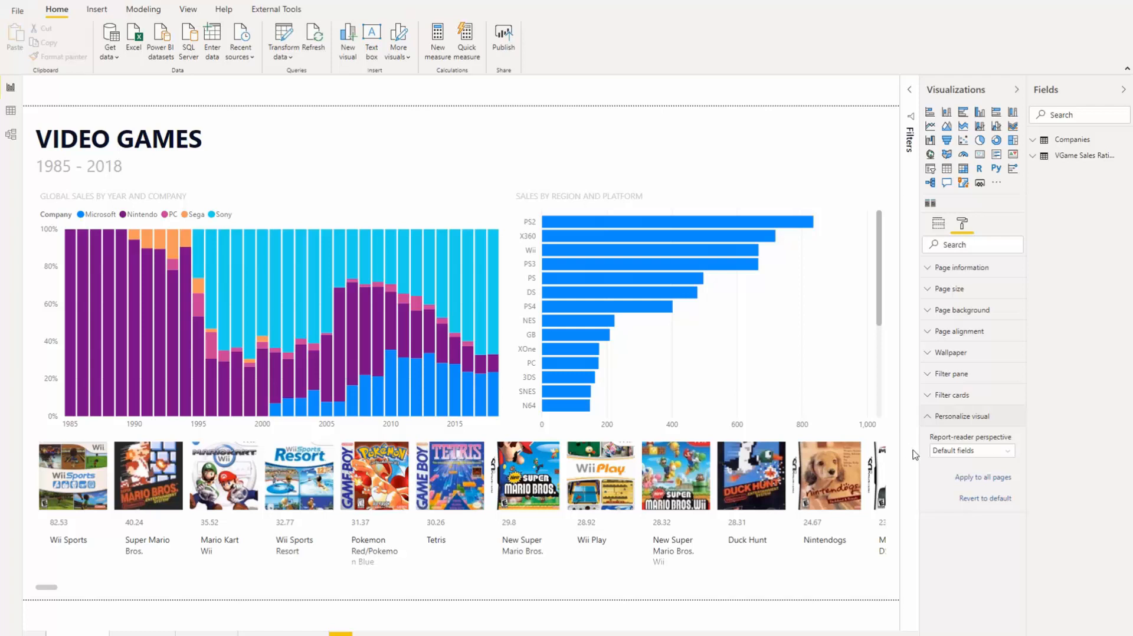
left_click(958, 453)
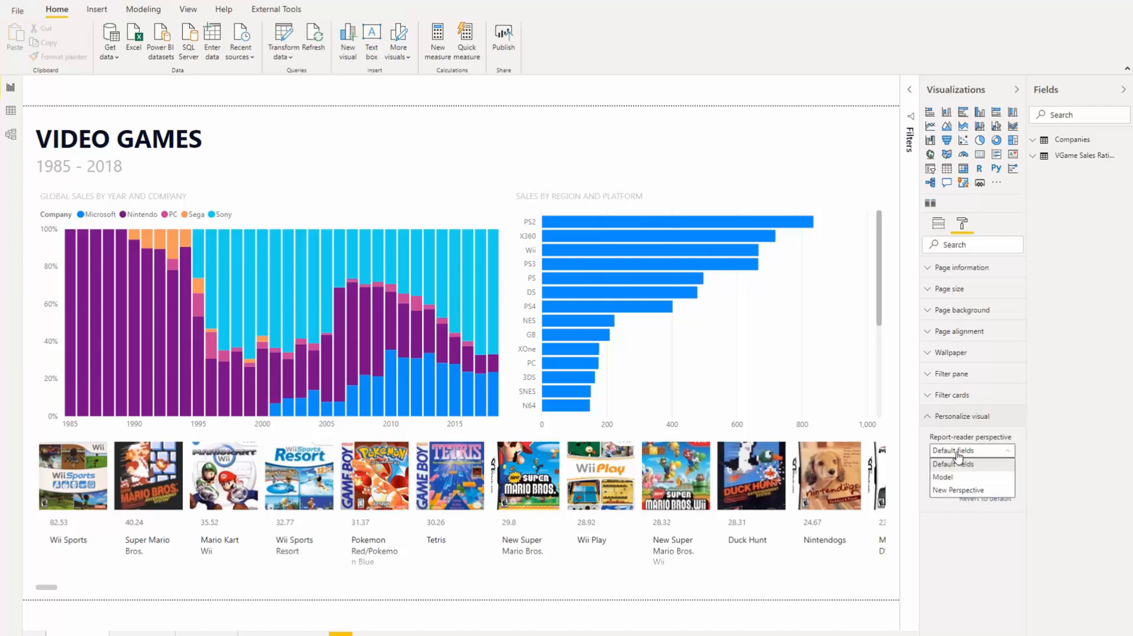
left_click(942, 491)
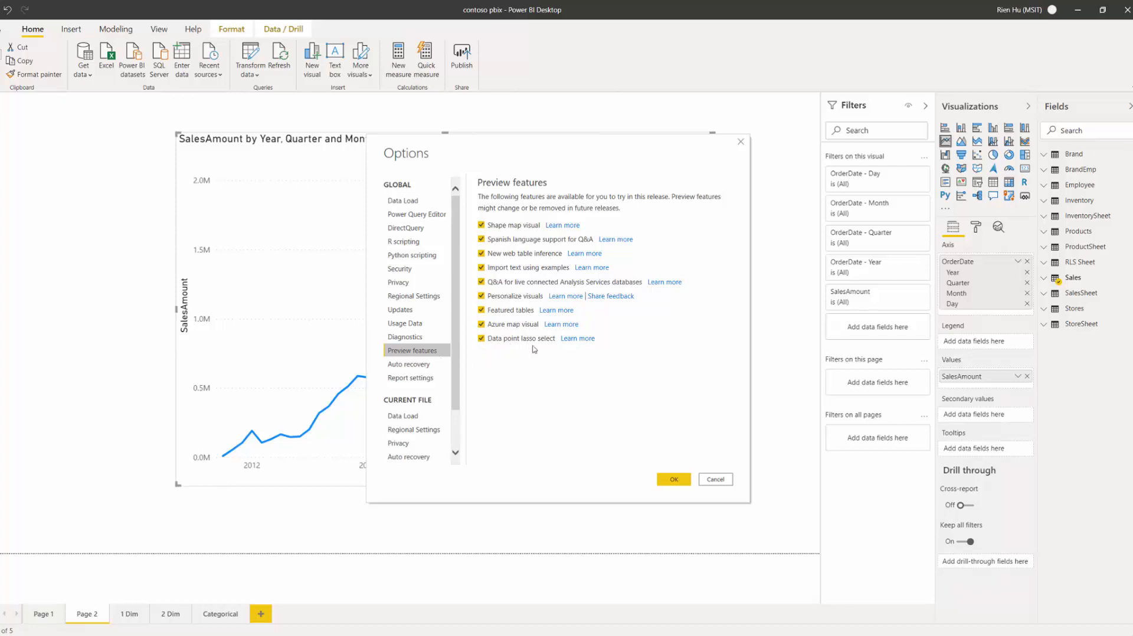
- Cancel the Options dialog and lasso-select the SalesAmount points from mid-2012 to May 2015
left_click(730, 480)
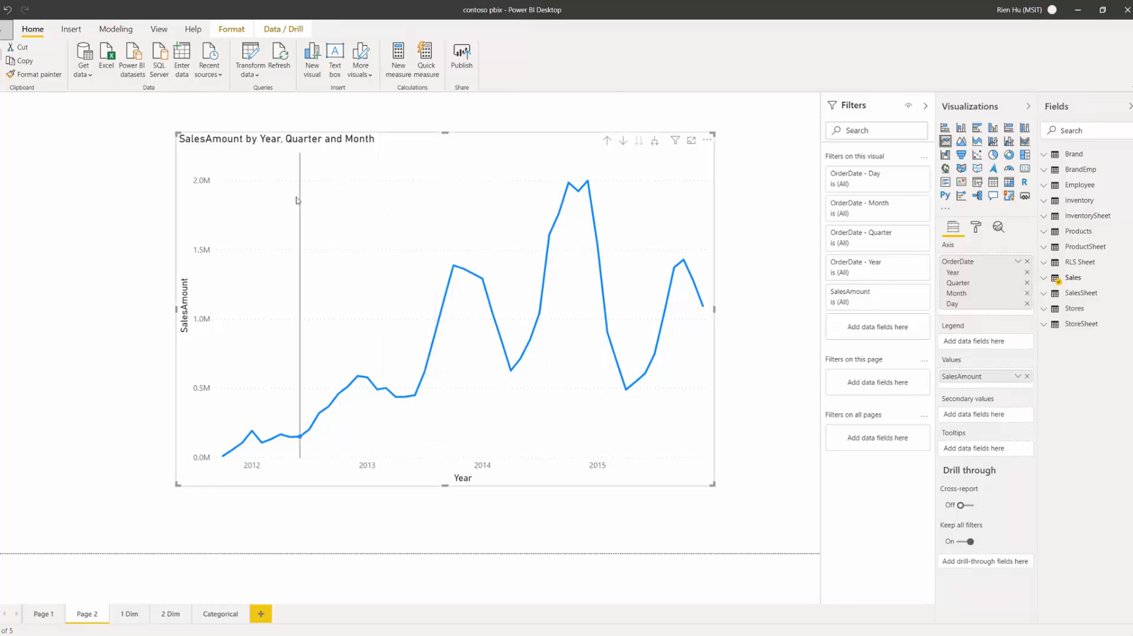
left_click_drag(295, 195, 645, 439)
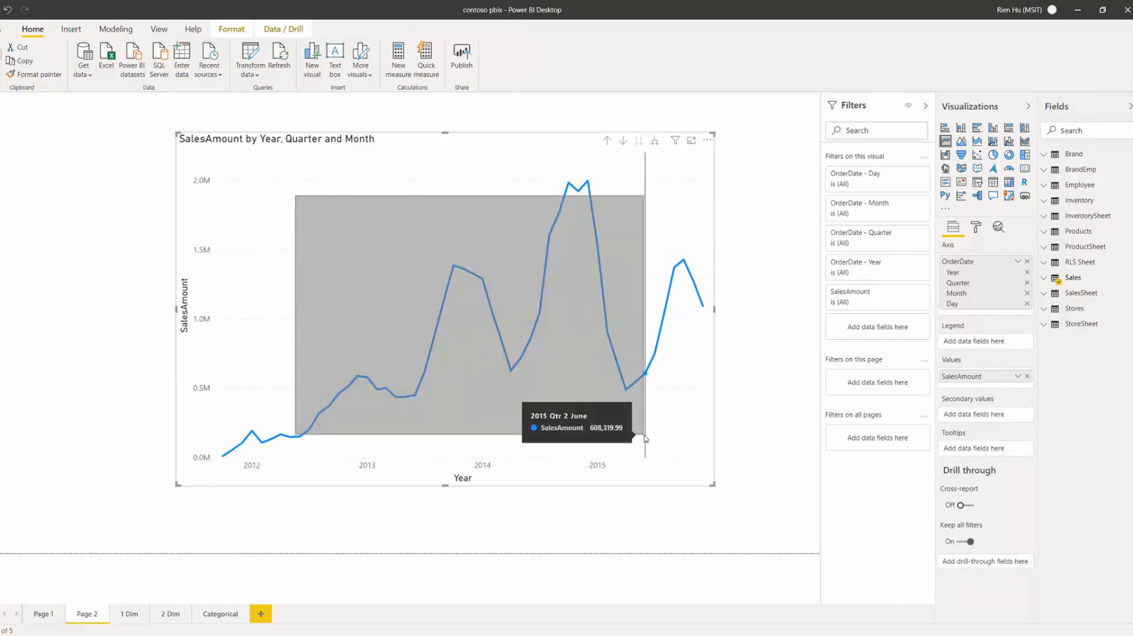
left_click_drag(645, 438, 650, 437)
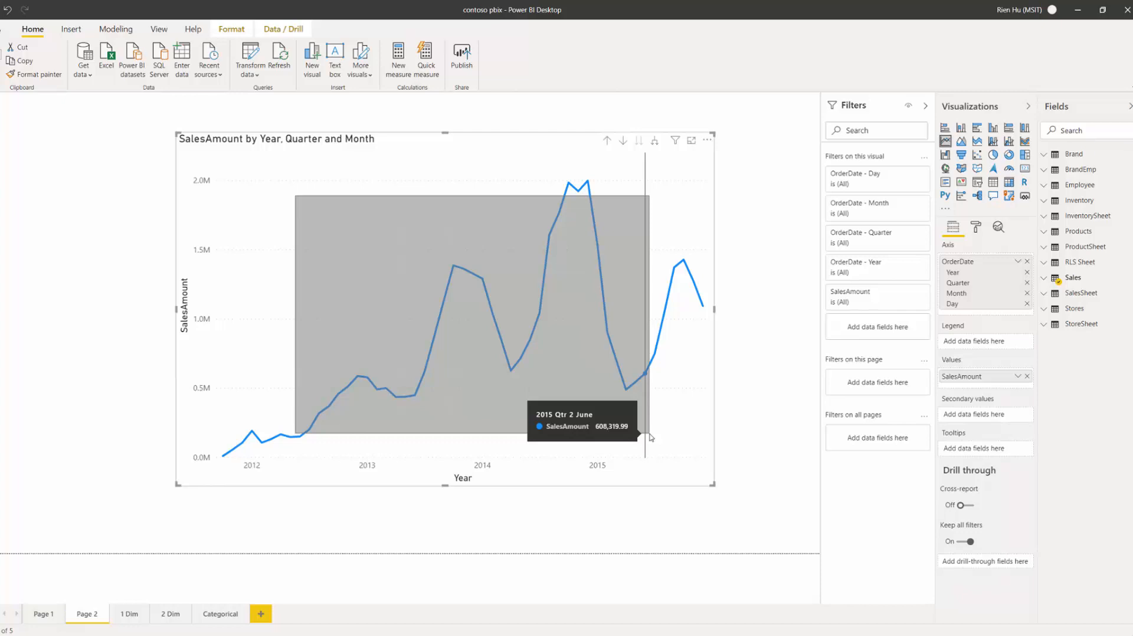
left_click_drag(650, 437, 649, 437)
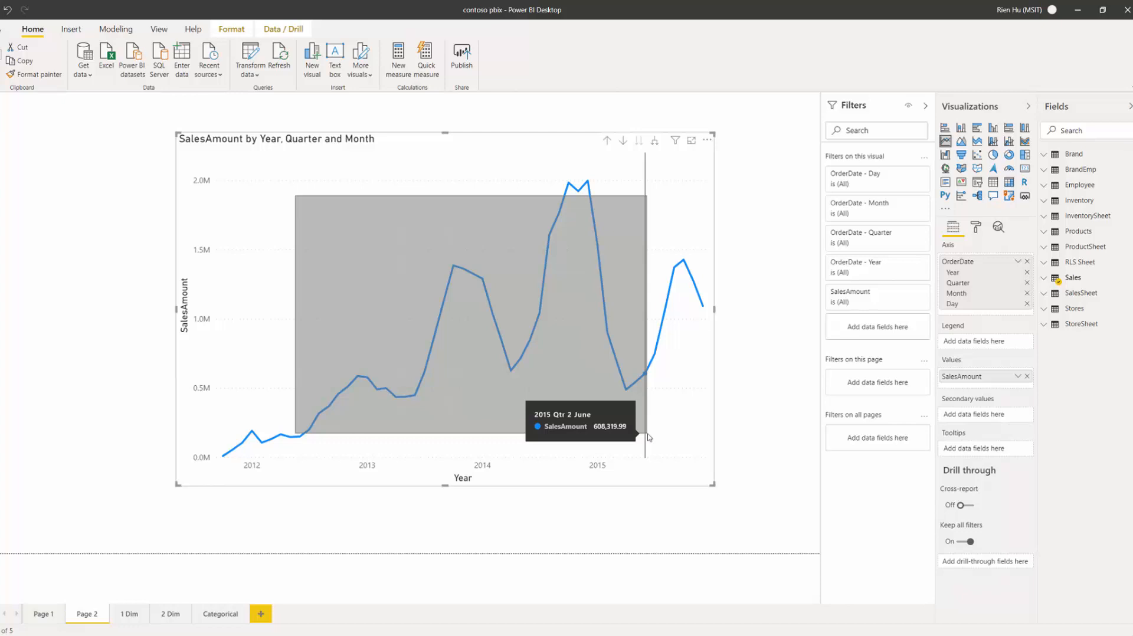
left_click_drag(648, 437, 648, 438)
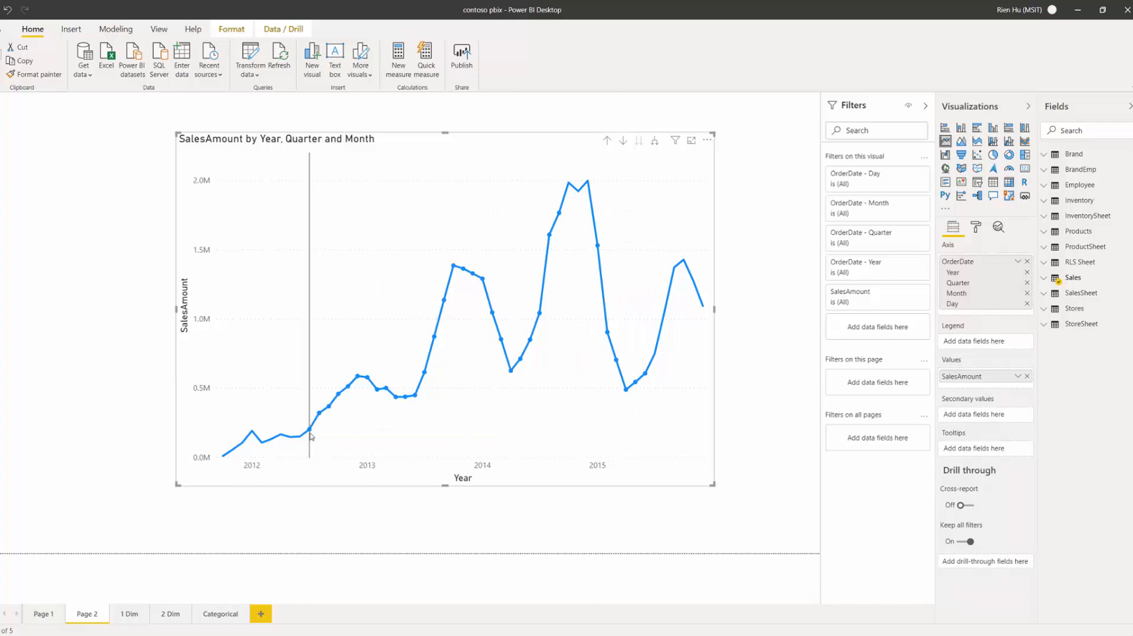
mouse_move(311, 438)
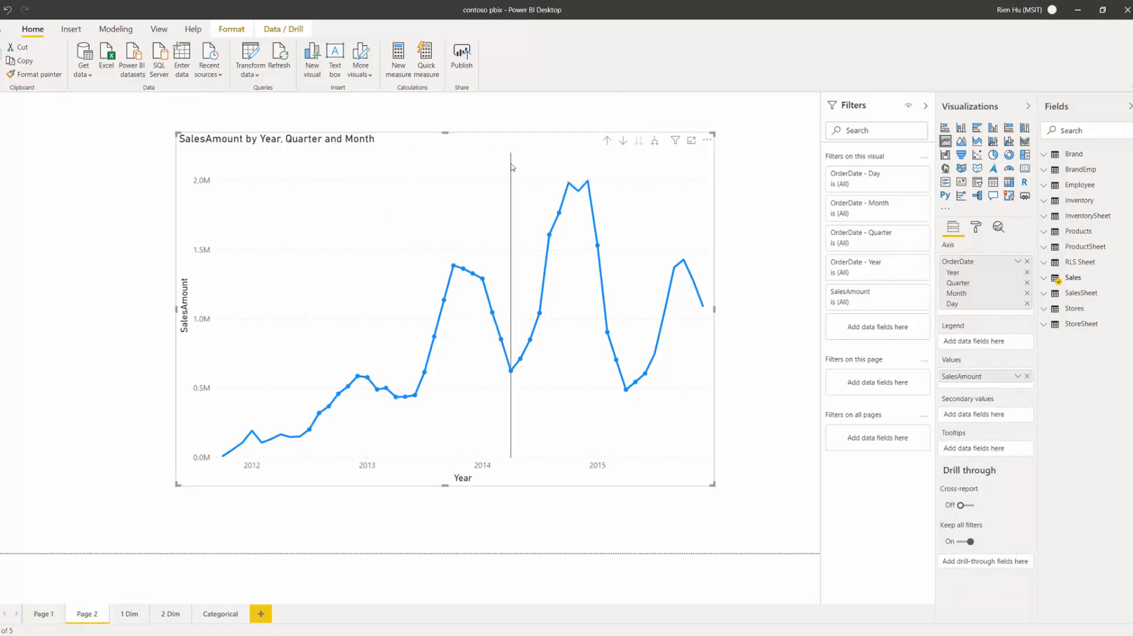
left_click_drag(522, 168, 629, 270)
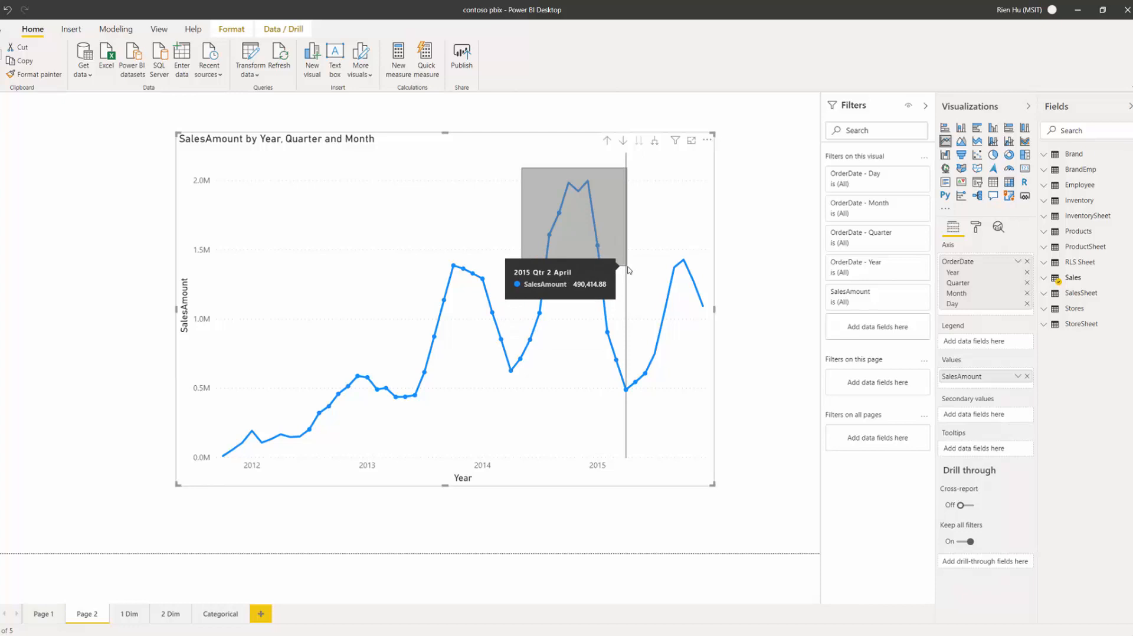
left_click_drag(629, 270, 629, 271)
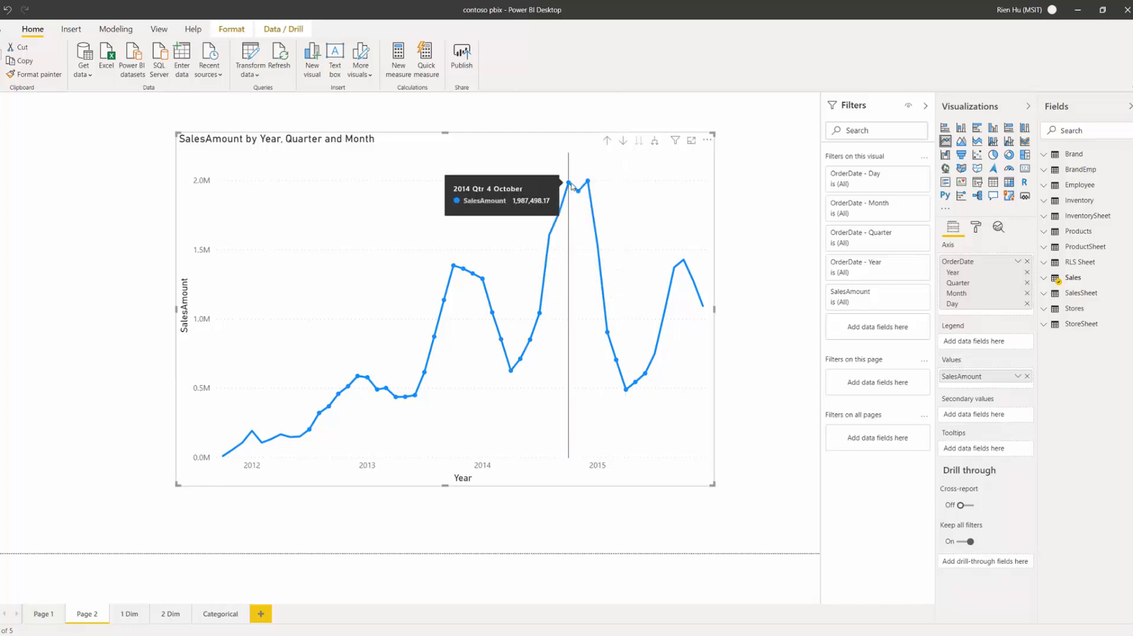
left_click_drag(518, 172, 628, 277)
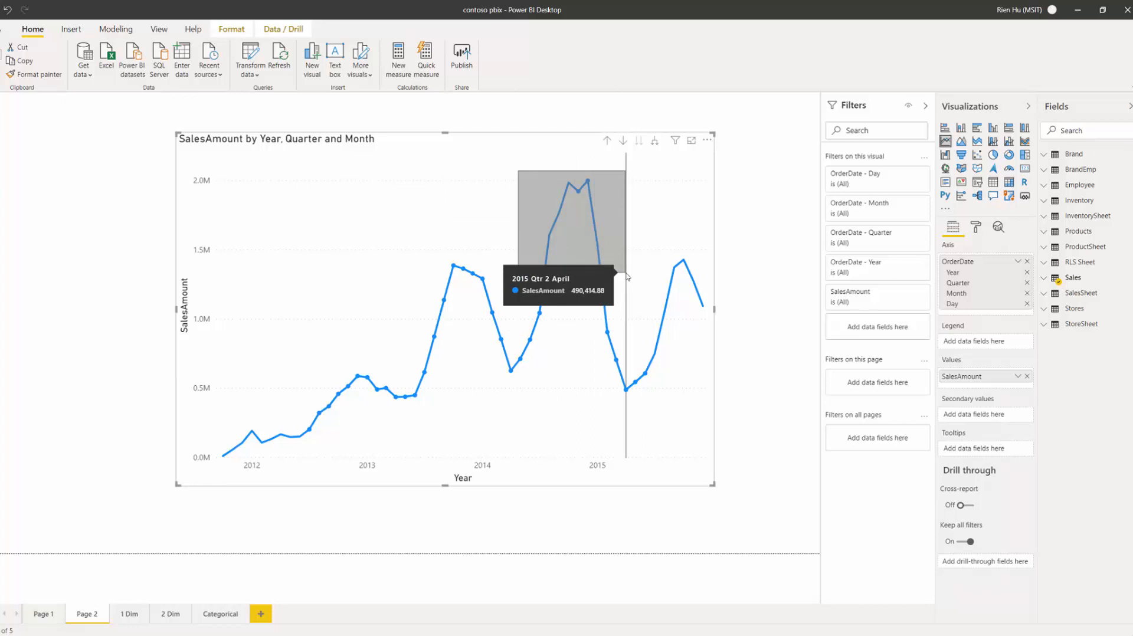
left_click_drag(627, 275, 627, 276)
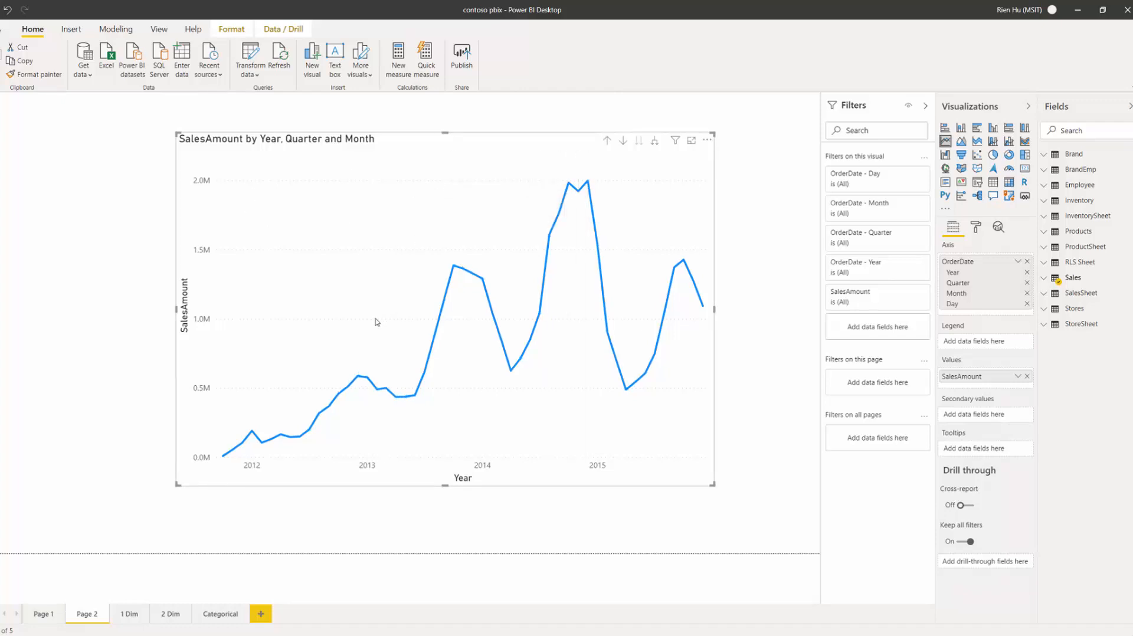
mouse_move(376, 322)
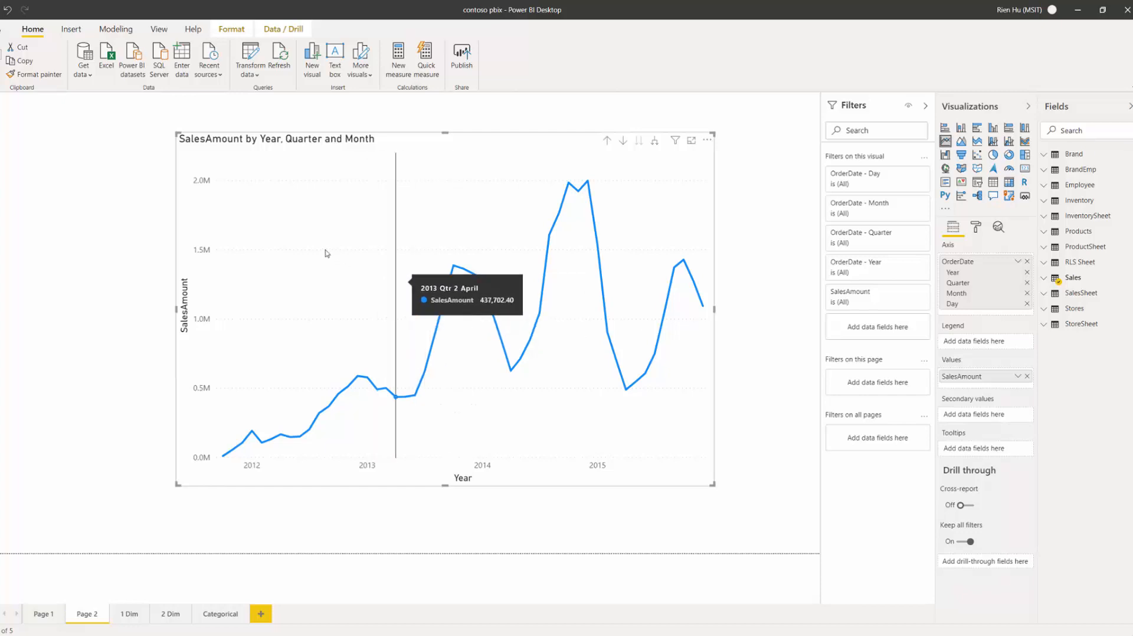
left_click_drag(303, 205, 607, 434)
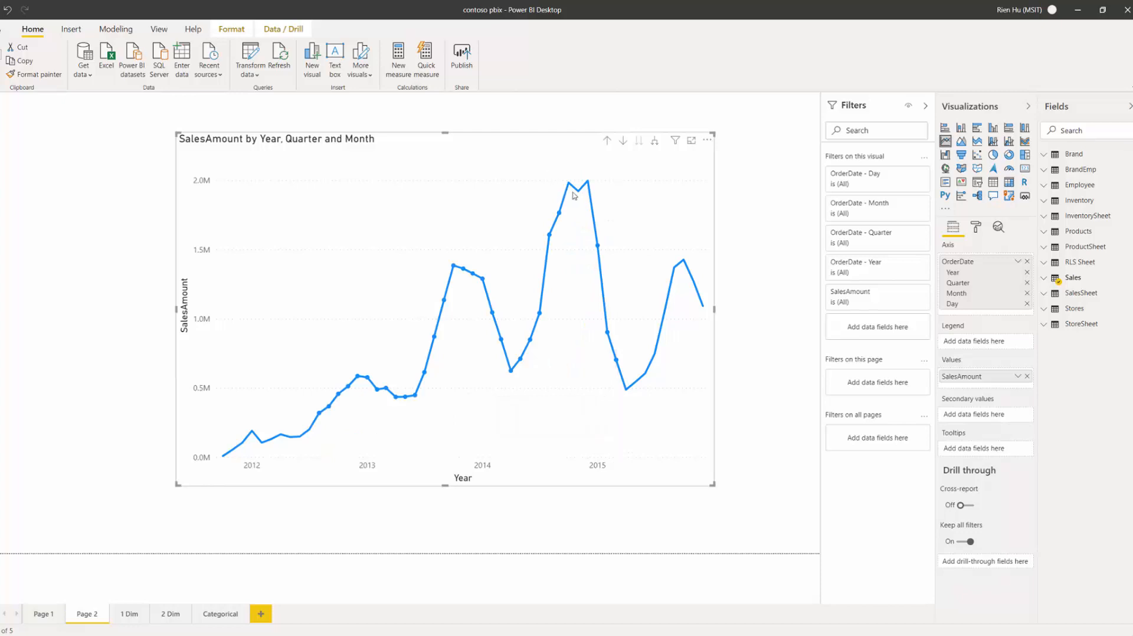
left_click_drag(547, 167, 710, 425)
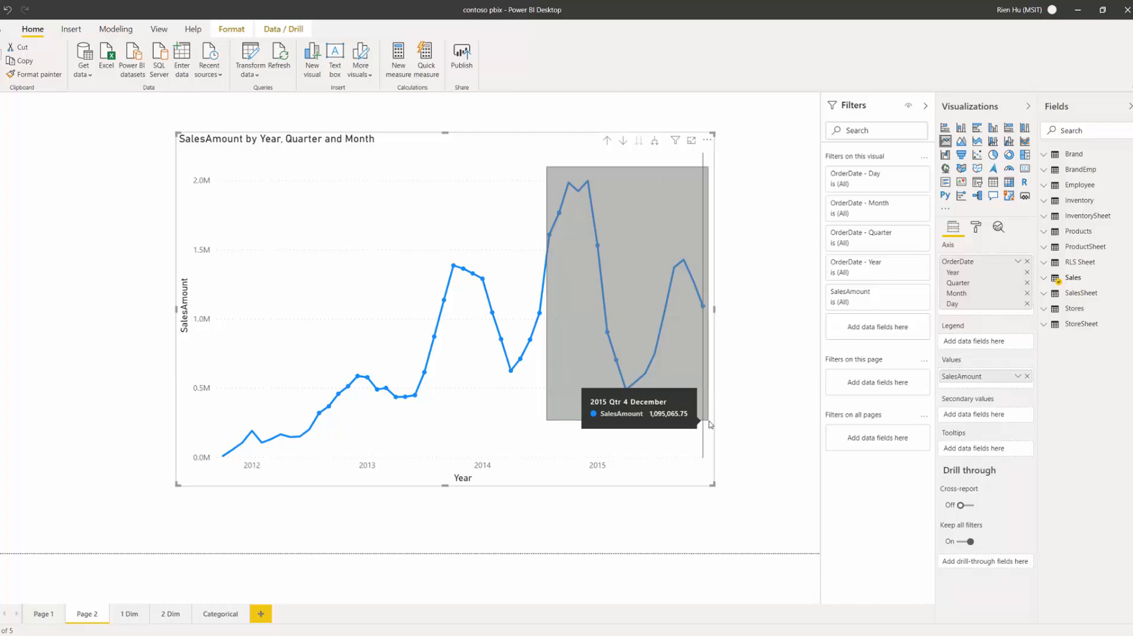
mouse_move(710, 425)
left_mouse_down()
mouse_move(625, 413)
mouse_move(692, 439)
mouse_move(709, 421)
left_mouse_up()
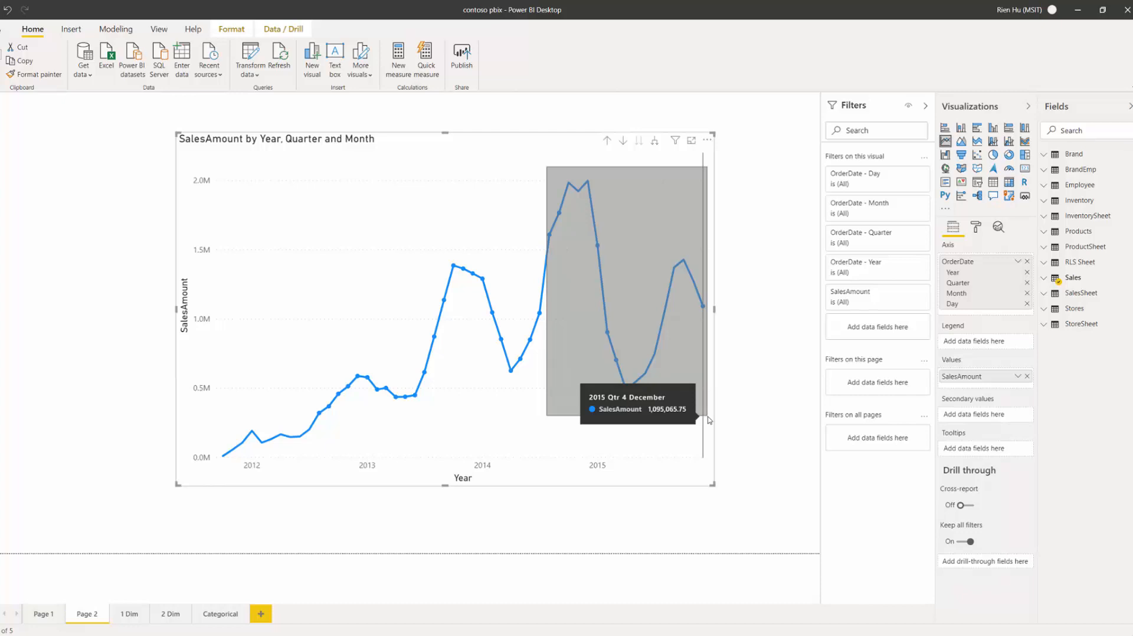
left_click_drag(710, 420, 709, 427)
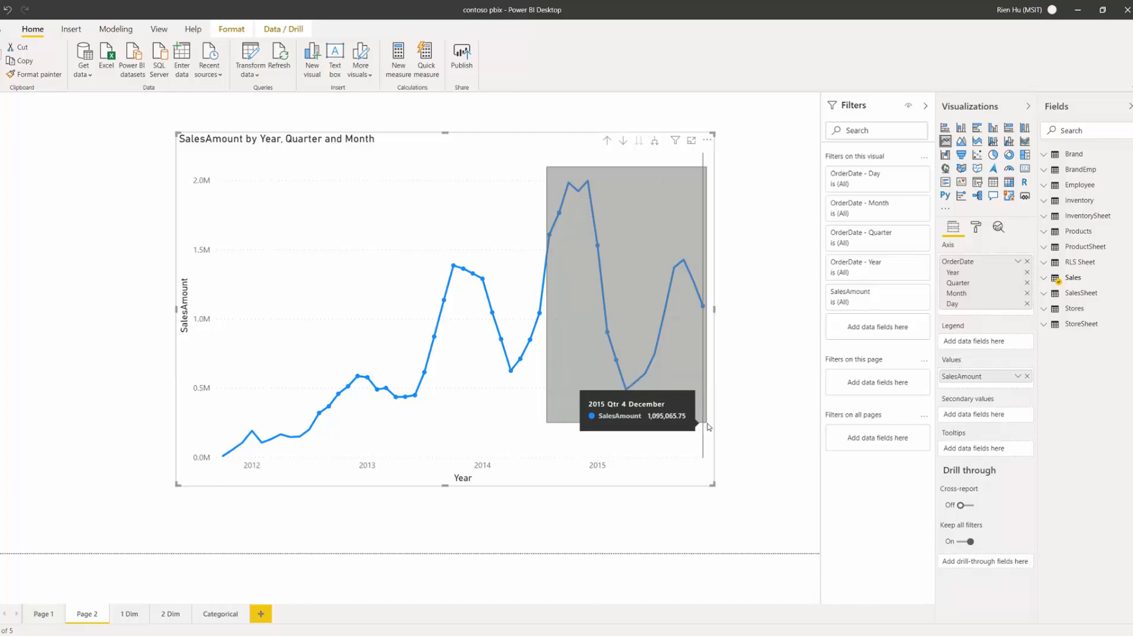
left_click_drag(710, 428, 708, 425)
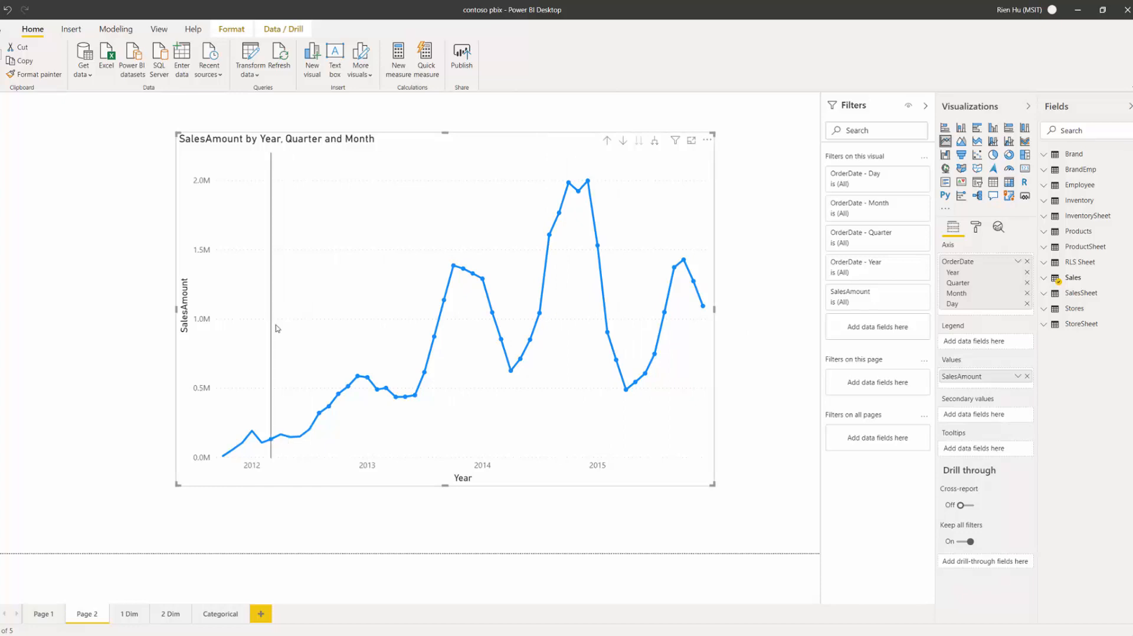
mouse_move(272, 306)
left_mouse_down()
mouse_move(362, 462)
mouse_move(366, 453)
left_mouse_up()
left_click_drag(358, 203, 522, 416)
left_click_drag(238, 386, 368, 468)
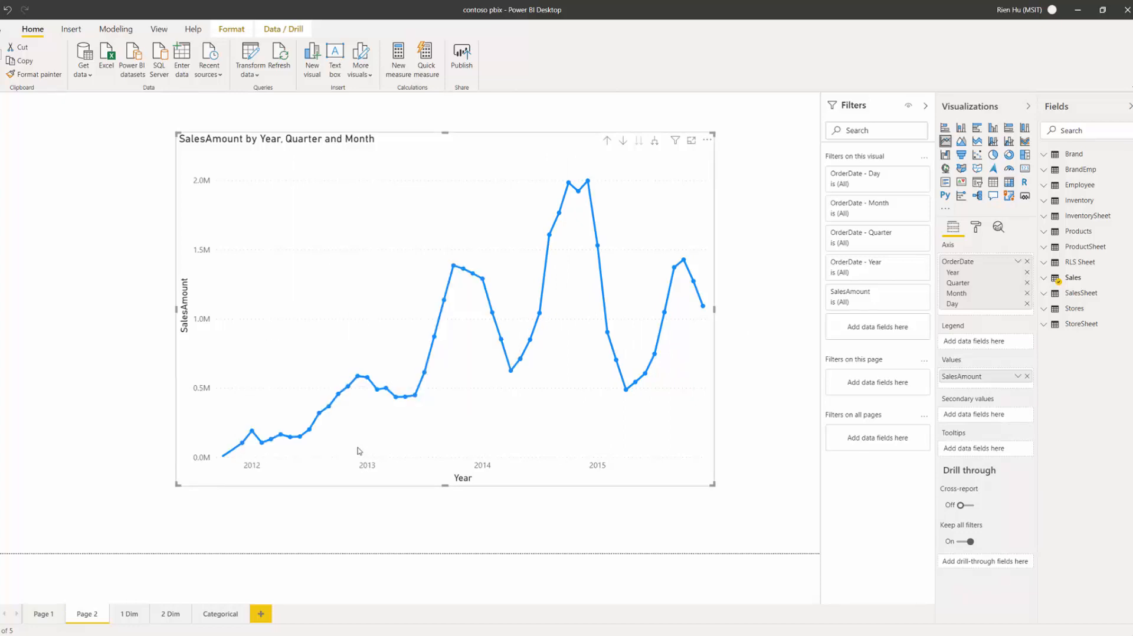
mouse_move(350, 155)
left_mouse_down()
mouse_move(519, 321)
mouse_move(597, 469)
mouse_move(715, 471)
mouse_move(600, 418)
left_mouse_up()
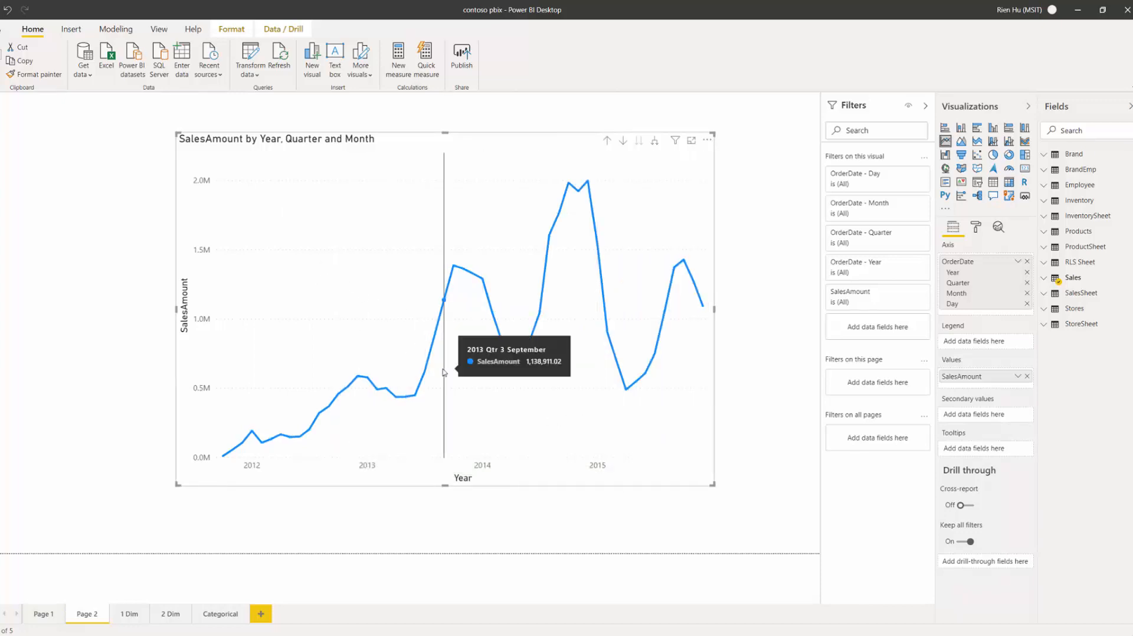
left_click_drag(308, 222, 503, 421)
left_click_drag(468, 198, 609, 369)
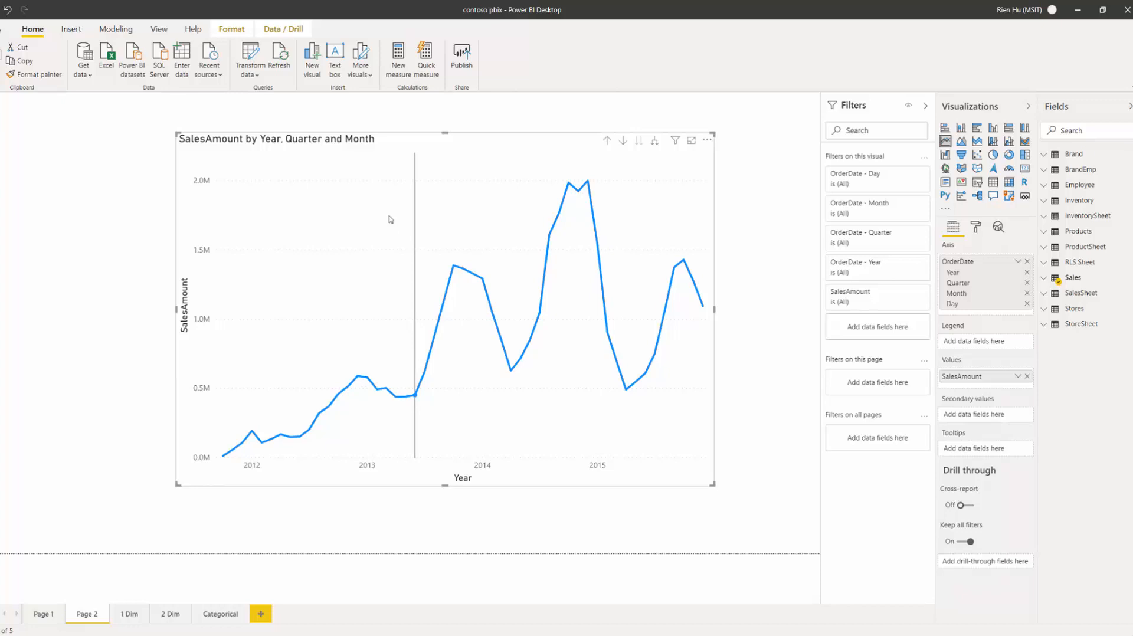
left_click_drag(389, 216, 533, 359)
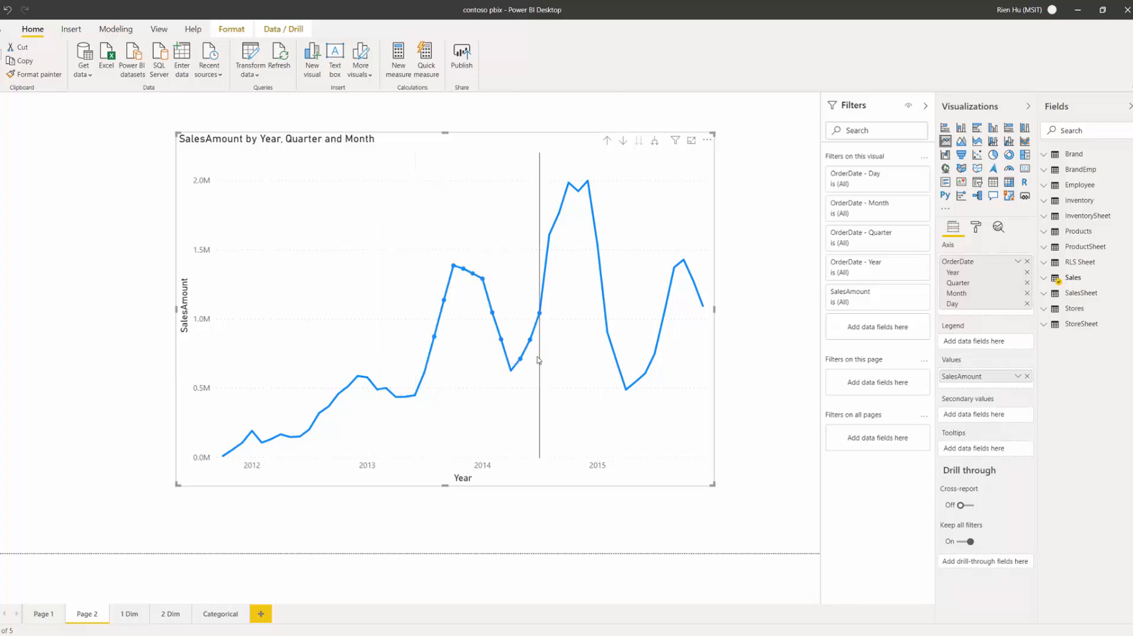
left_click(664, 376)
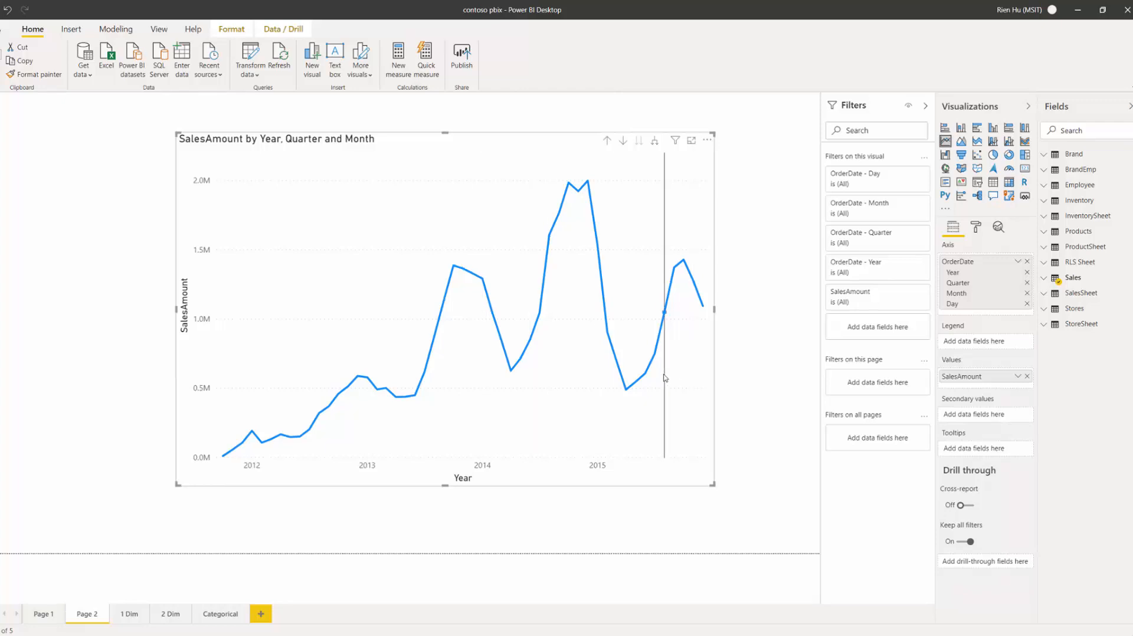
left_click_drag(412, 266, 392, 269)
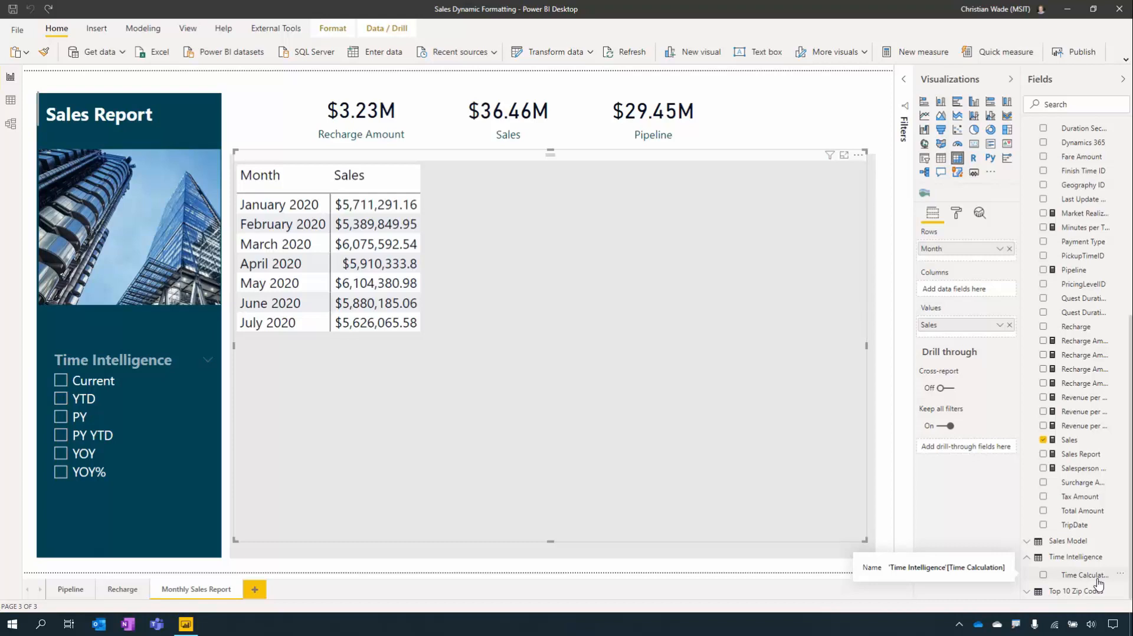
- Add Time Calculation to the matrix columns, remove it again, and switch to a stacked bar chart
left_click_drag(1099, 583, 975, 297)
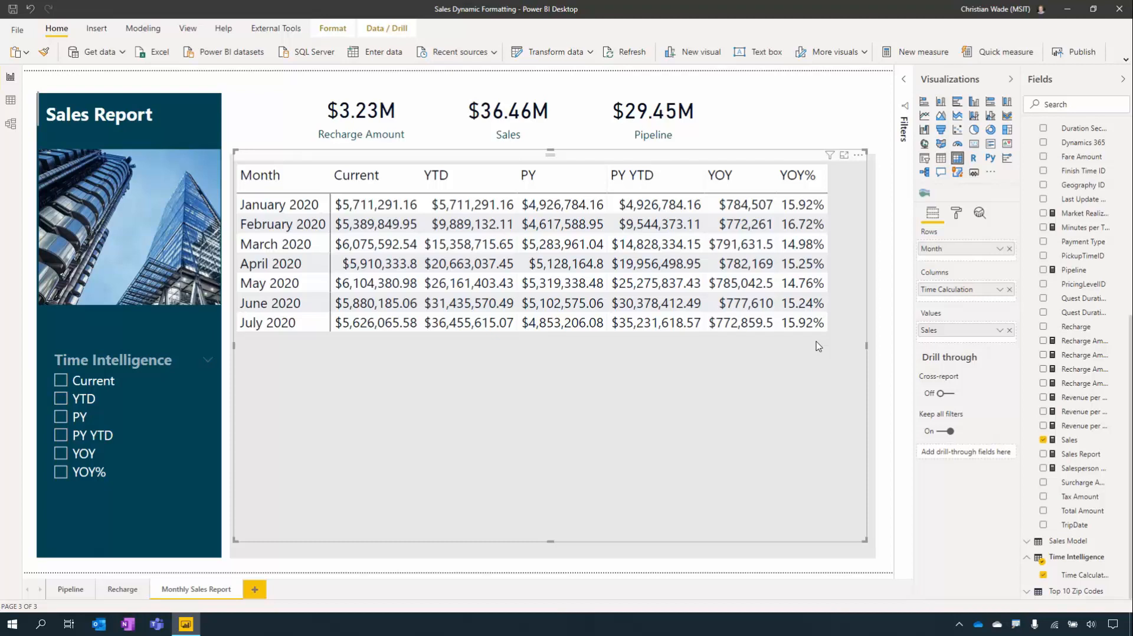
left_click(1010, 290)
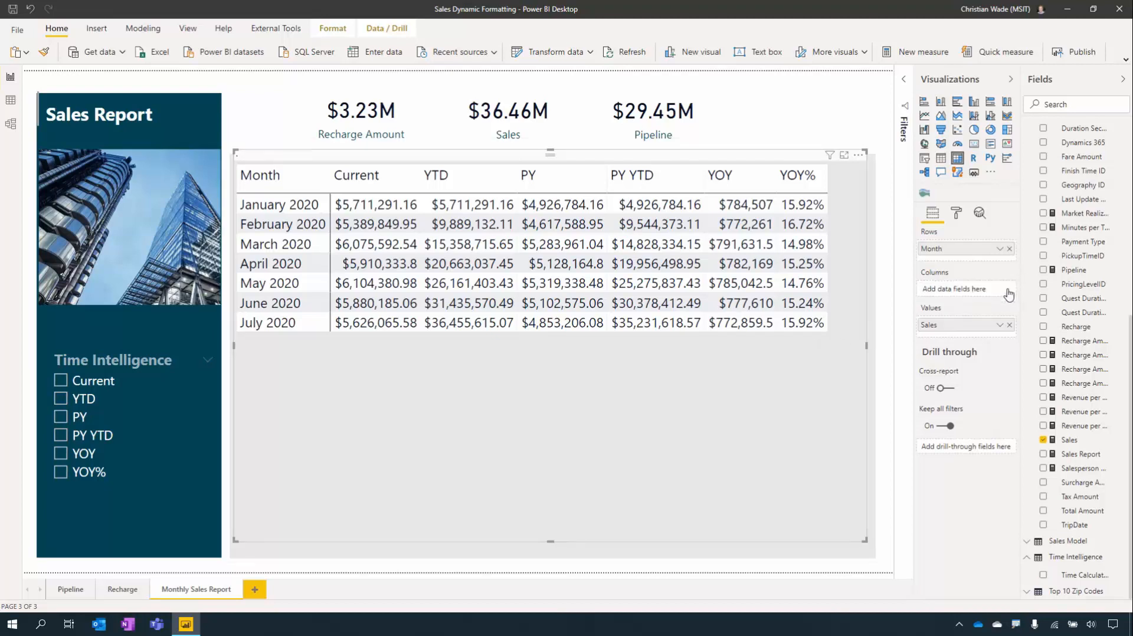
left_click(923, 101)
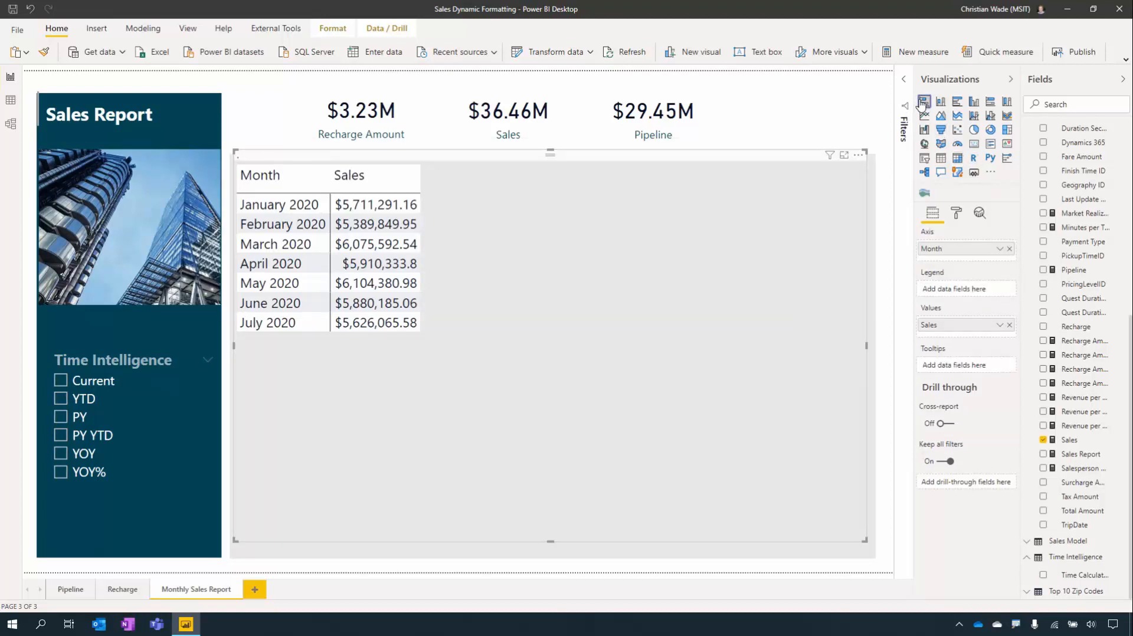
- Pick YOY% in the Time Intelligence slicer so Sales by Month shows growth percentages, and show External Tools
mouse_move(459, 389)
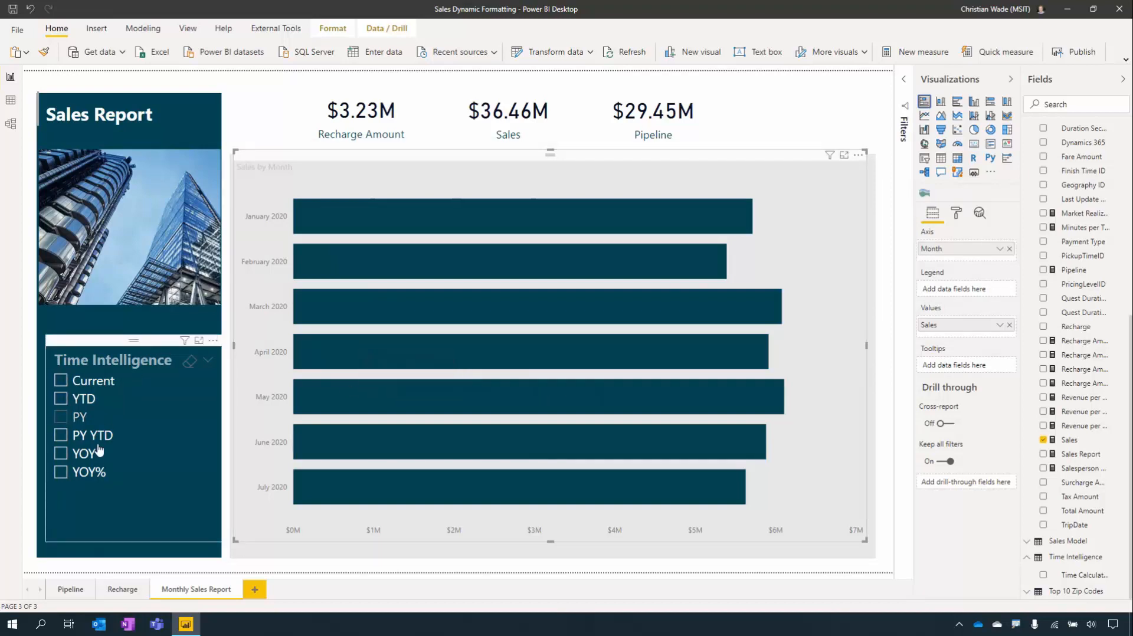
left_click(59, 478)
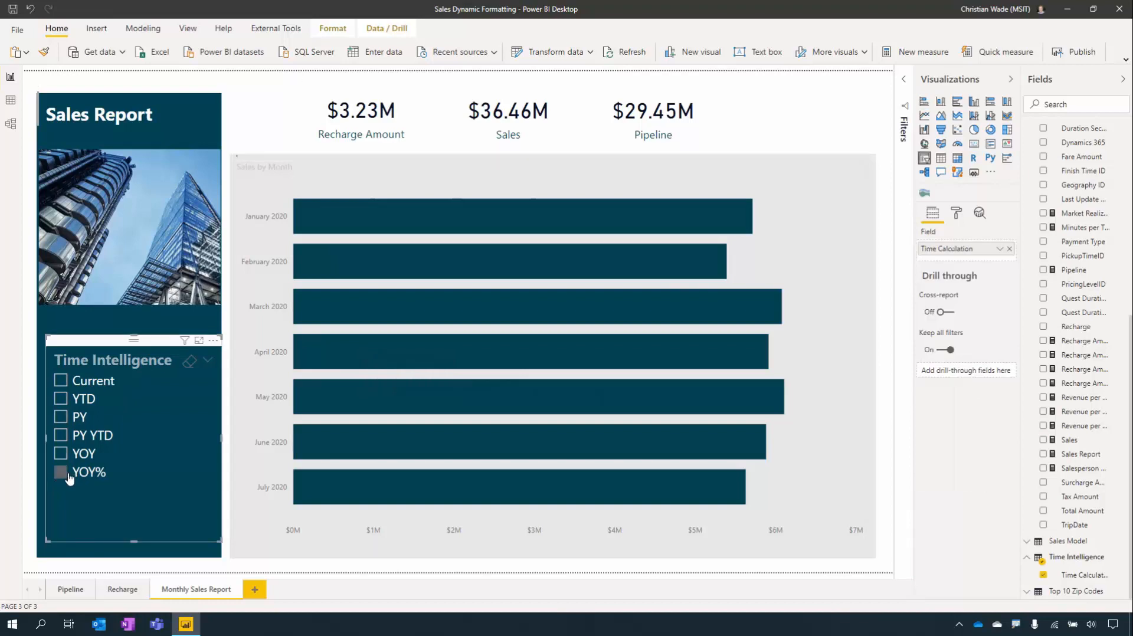
mouse_move(494, 399)
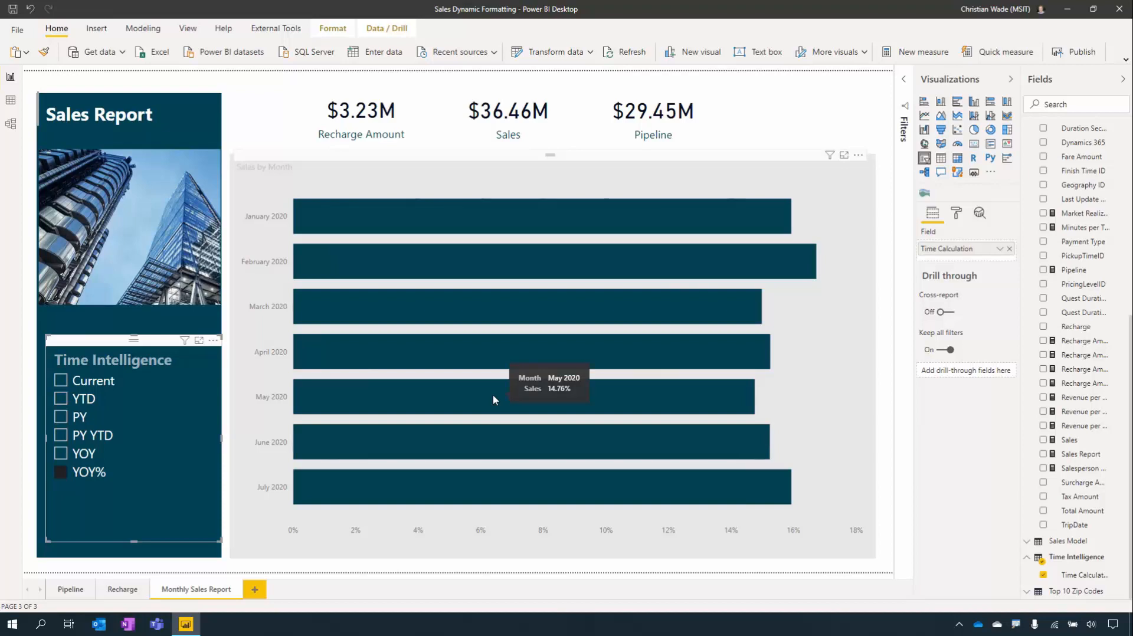
left_click(271, 28)
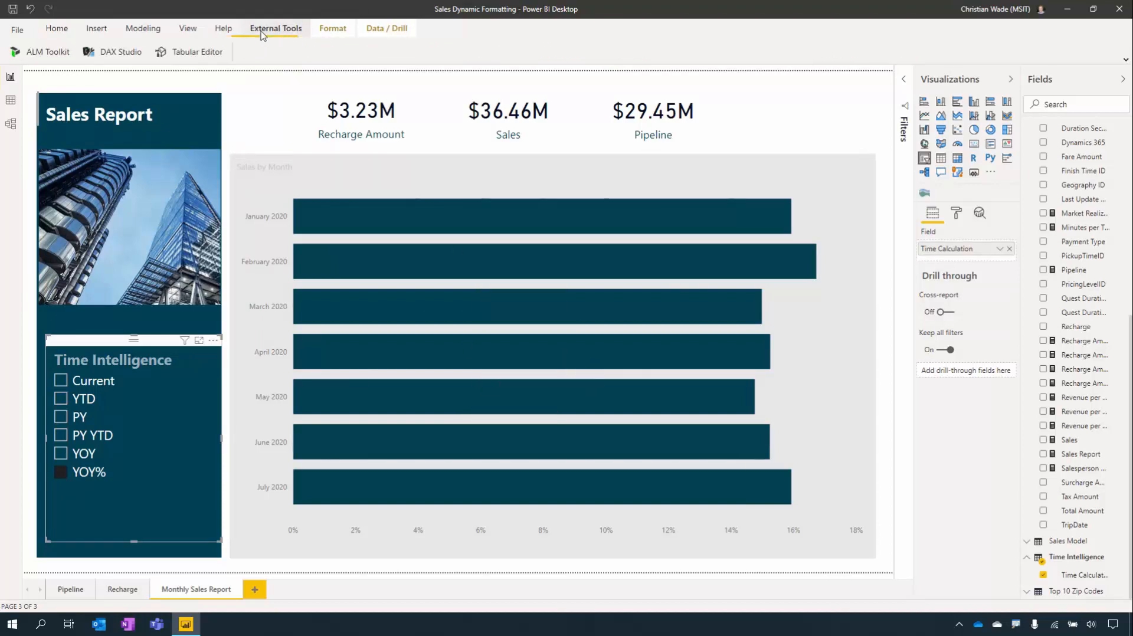
- Open the model in Tabular Editor and review the Time Intelligence YTD, PY and YOY% format string expressions
left_click(185, 61)
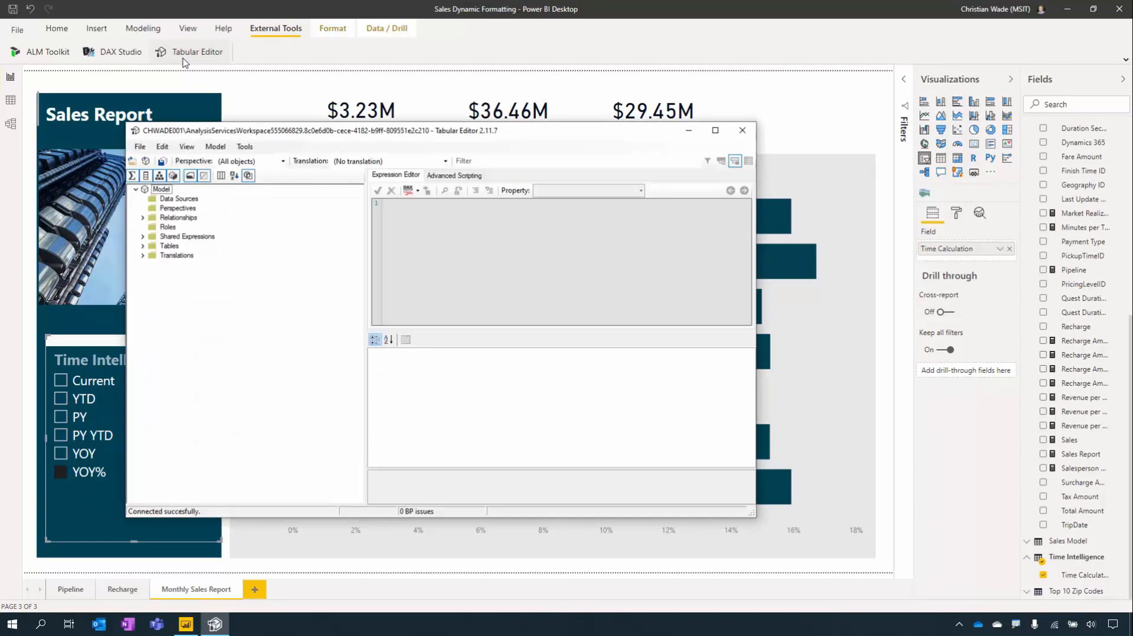
left_click(142, 245)
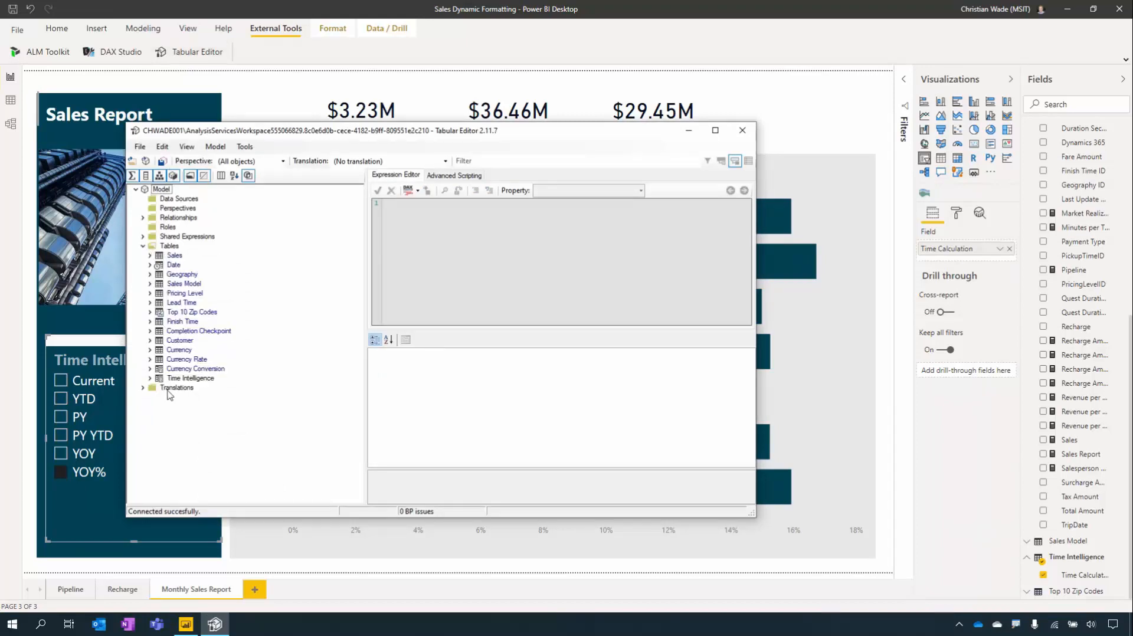
left_click(150, 379)
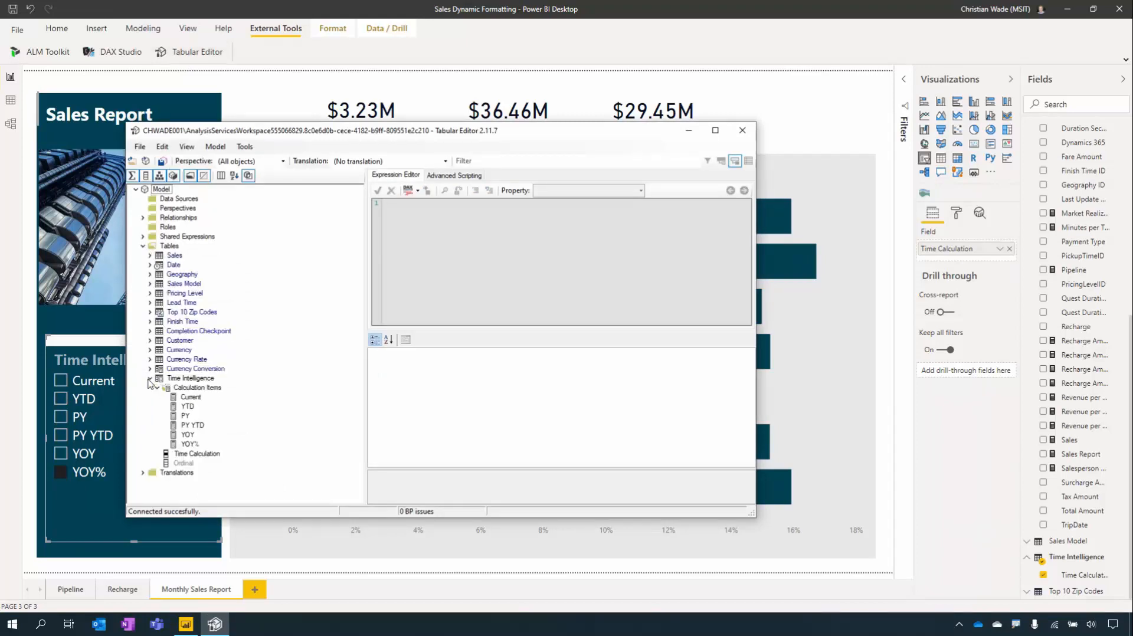
left_click(187, 406)
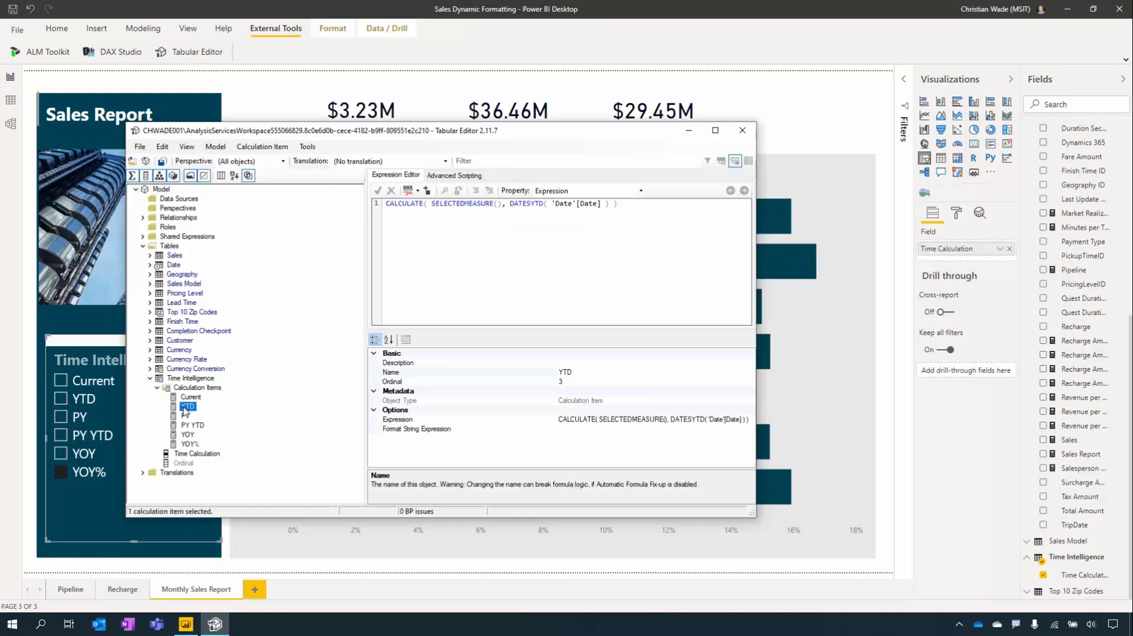
left_click(185, 416)
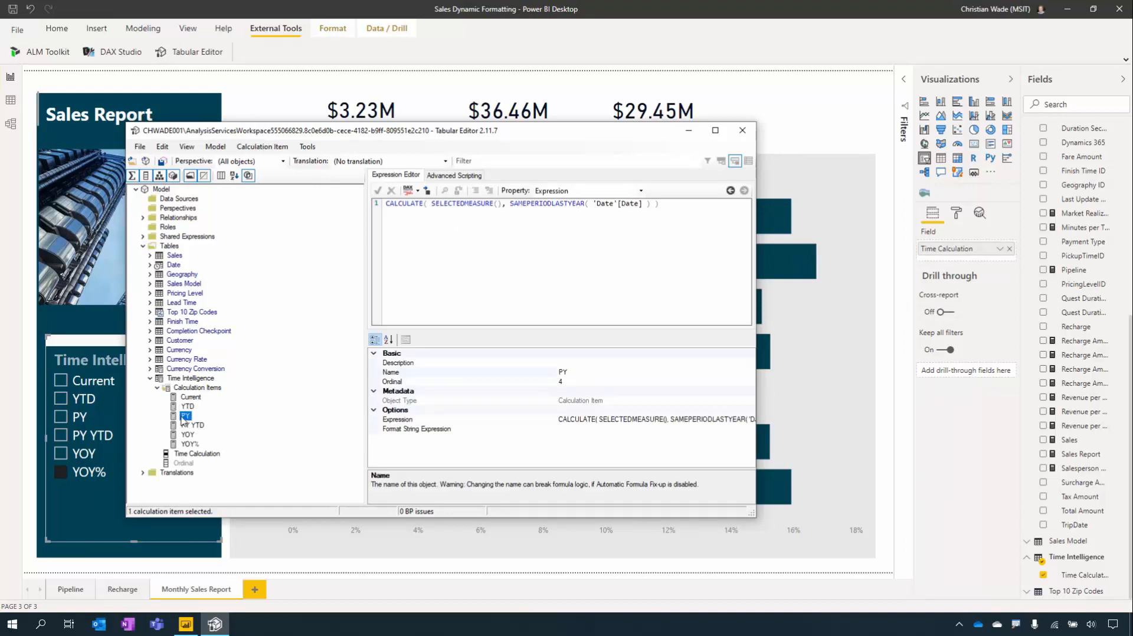
left_click(450, 431)
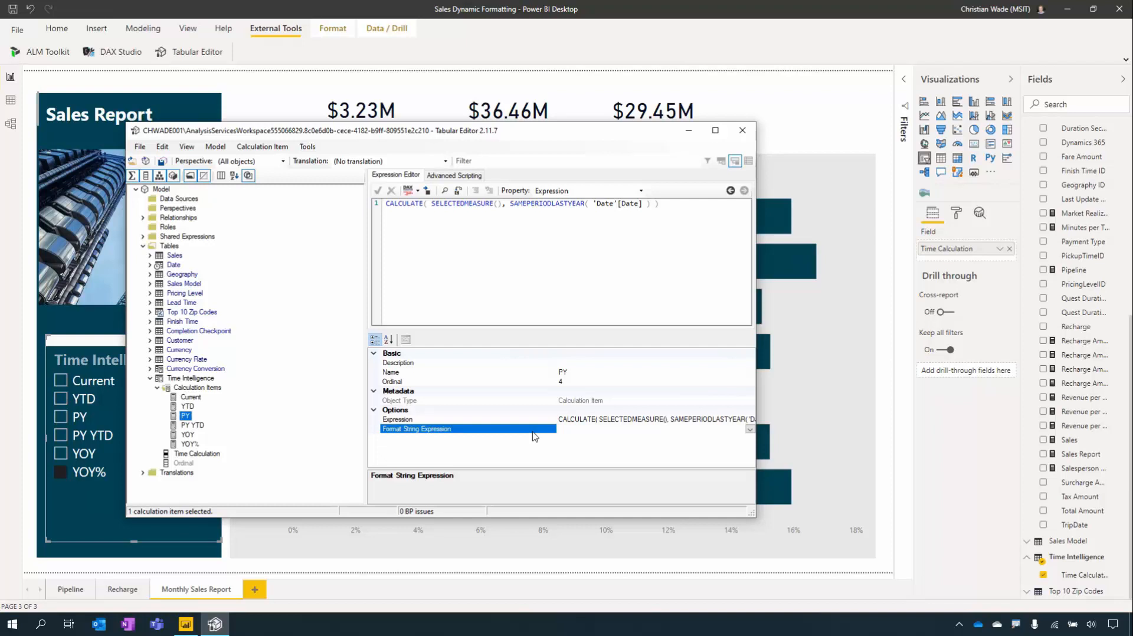
left_click(194, 444)
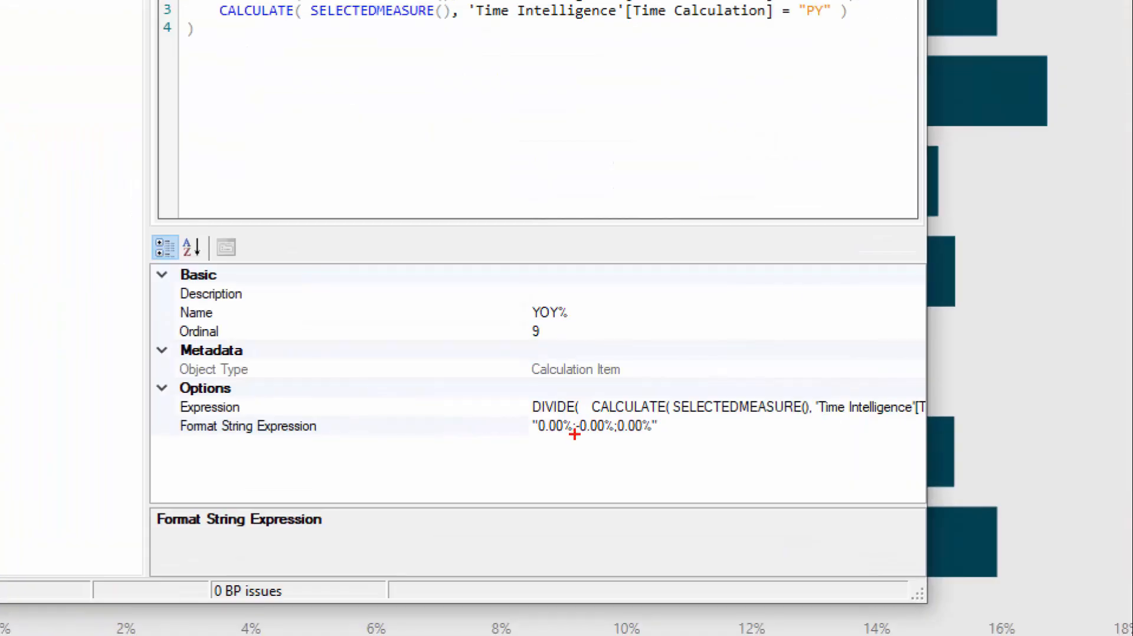
left_click_drag(509, 411, 702, 462)
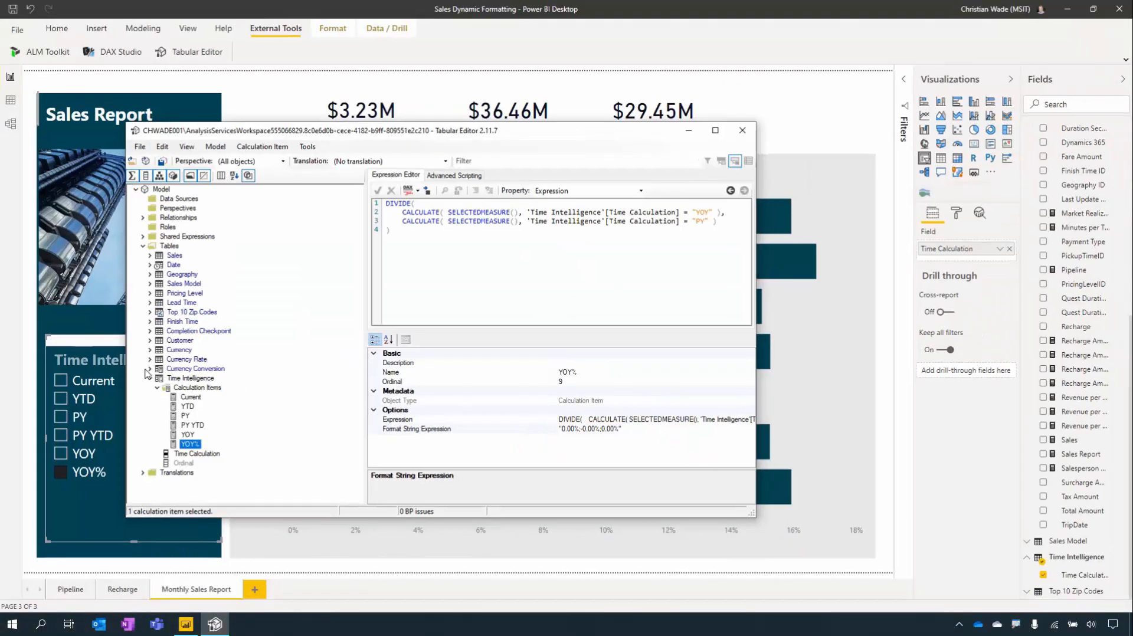
- Read the full Converted Currency format string in Currency Conversion, then close Tabular Editor
left_click(192, 369)
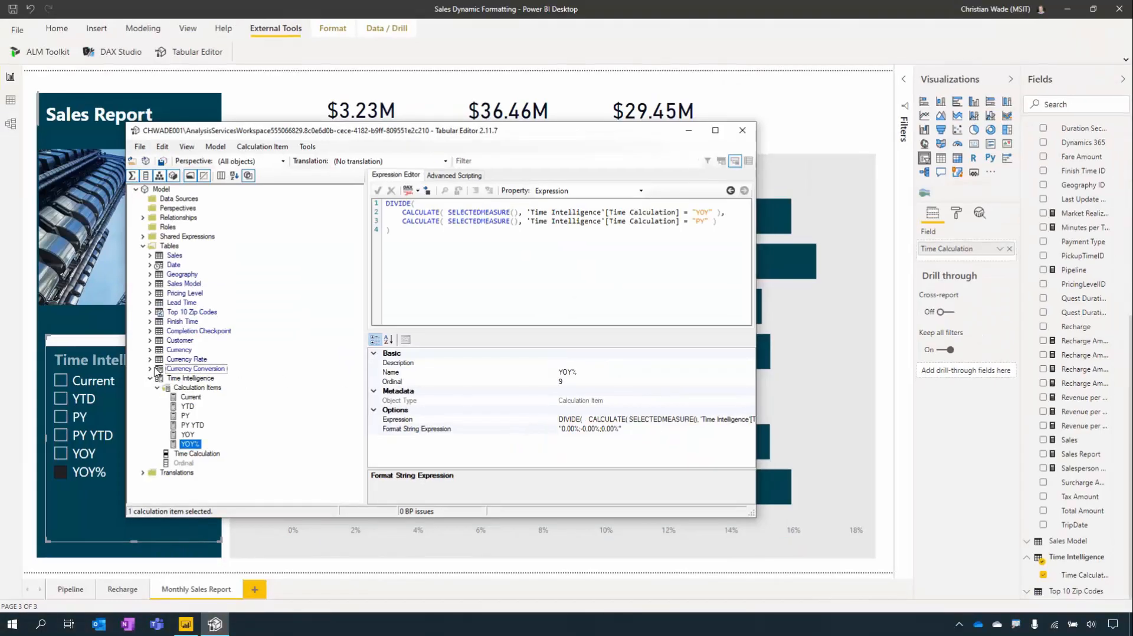
left_click(150, 369)
left_click(210, 397)
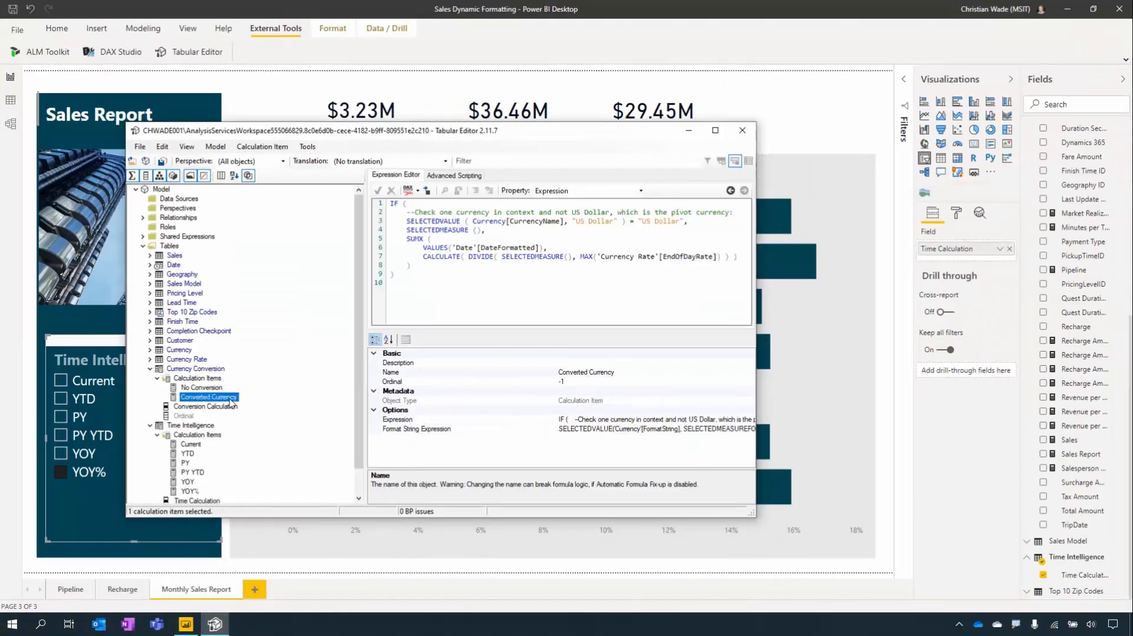
left_click(553, 405)
left_click_drag(552, 406, 475, 406)
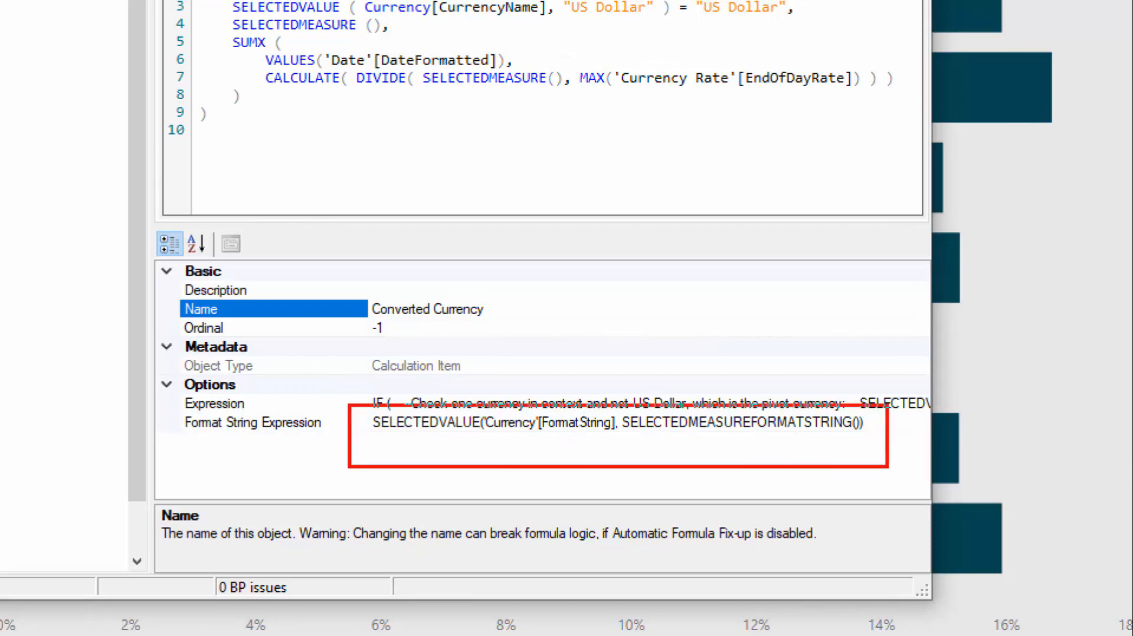
left_click_drag(484, 438, 625, 438)
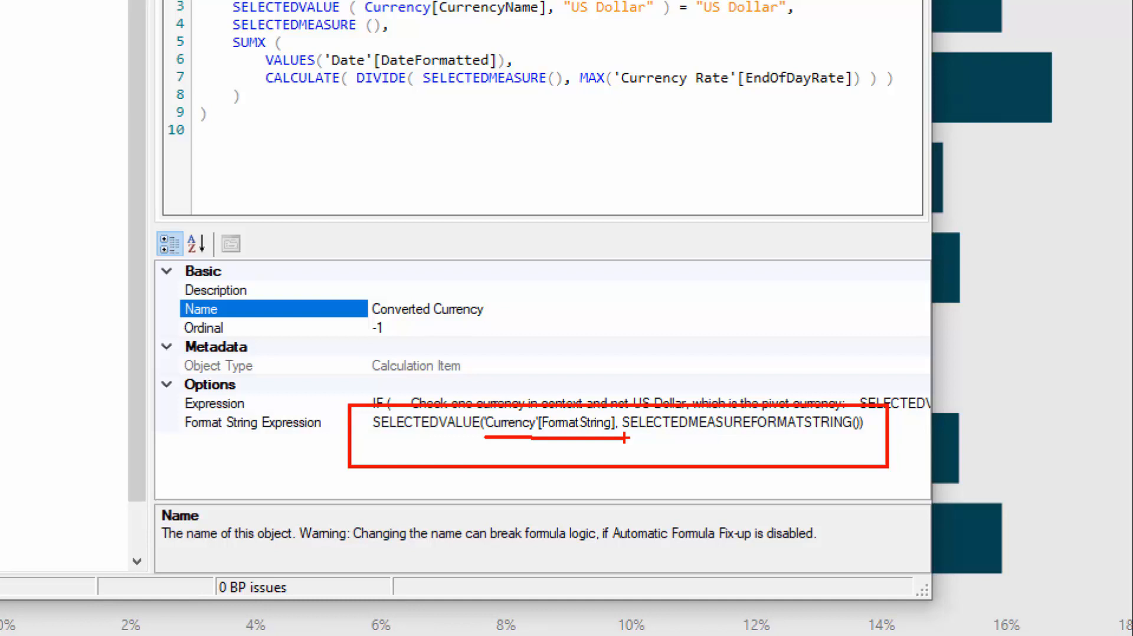
key("Escape")
left_click(116, 59)
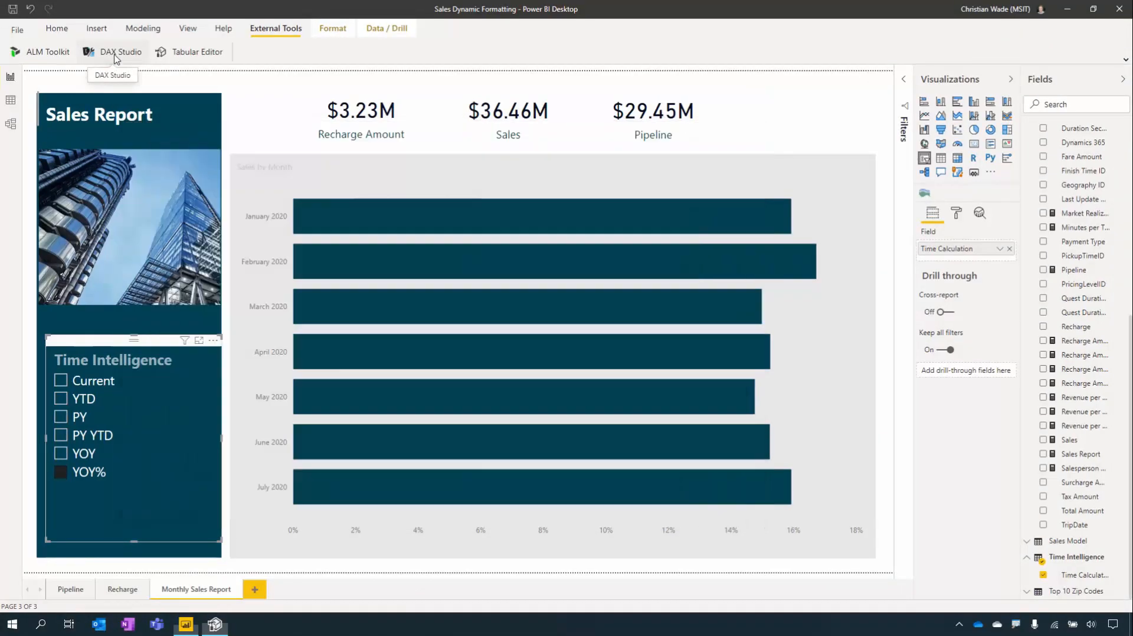
- In DAX Studio, run Currencies query.dax to list the six currencies and their format strings
left_click(116, 59)
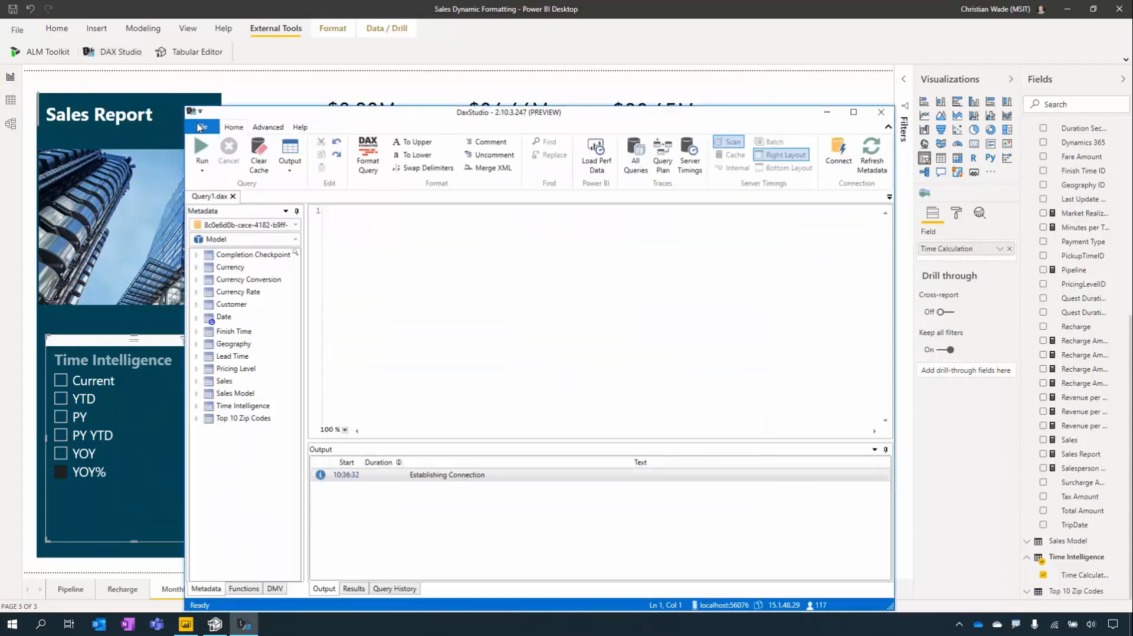
left_click(203, 128)
left_click(452, 209)
left_click(202, 153)
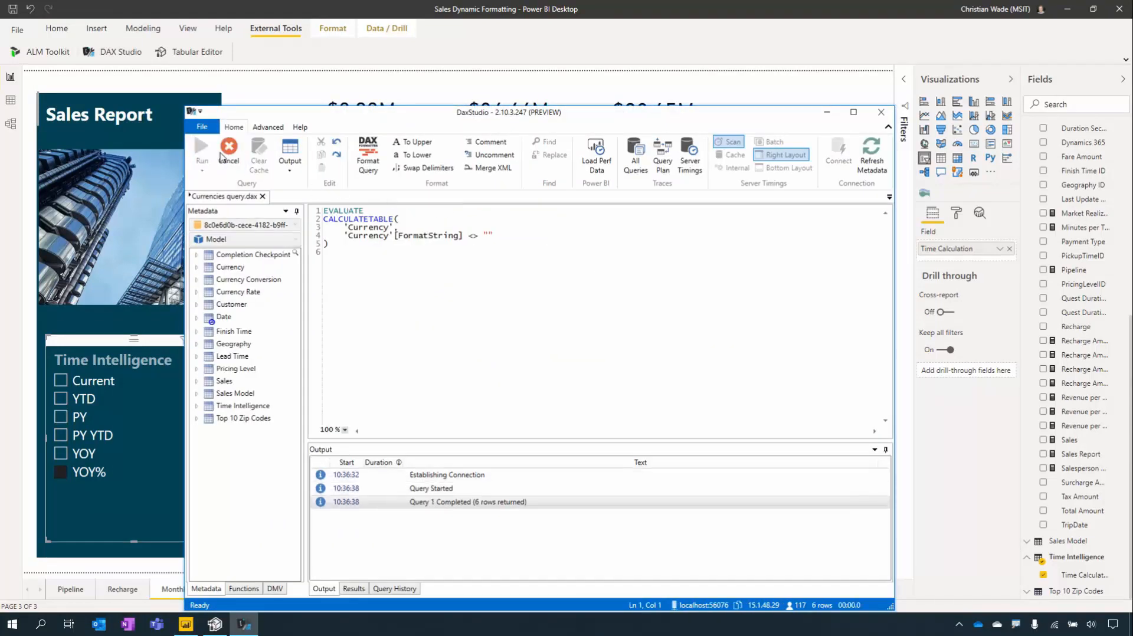
scroll(793, 274, "up", 5, "ctrl")
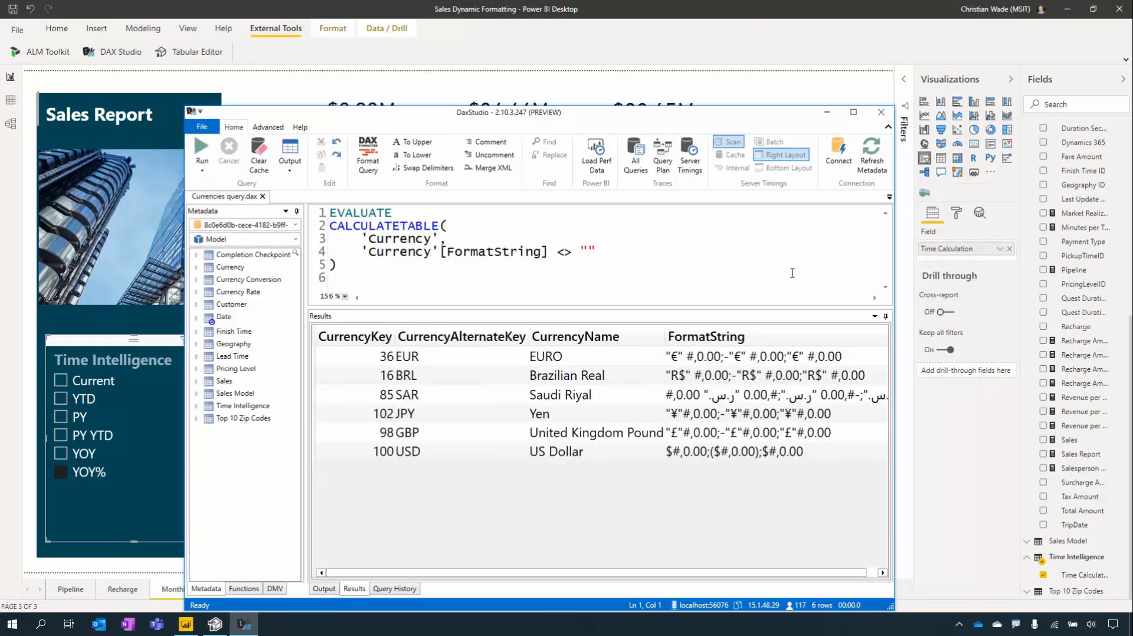
- Undo back to the monthly Sales matrix and add CurrencyName to its Columns
left_click(744, 60)
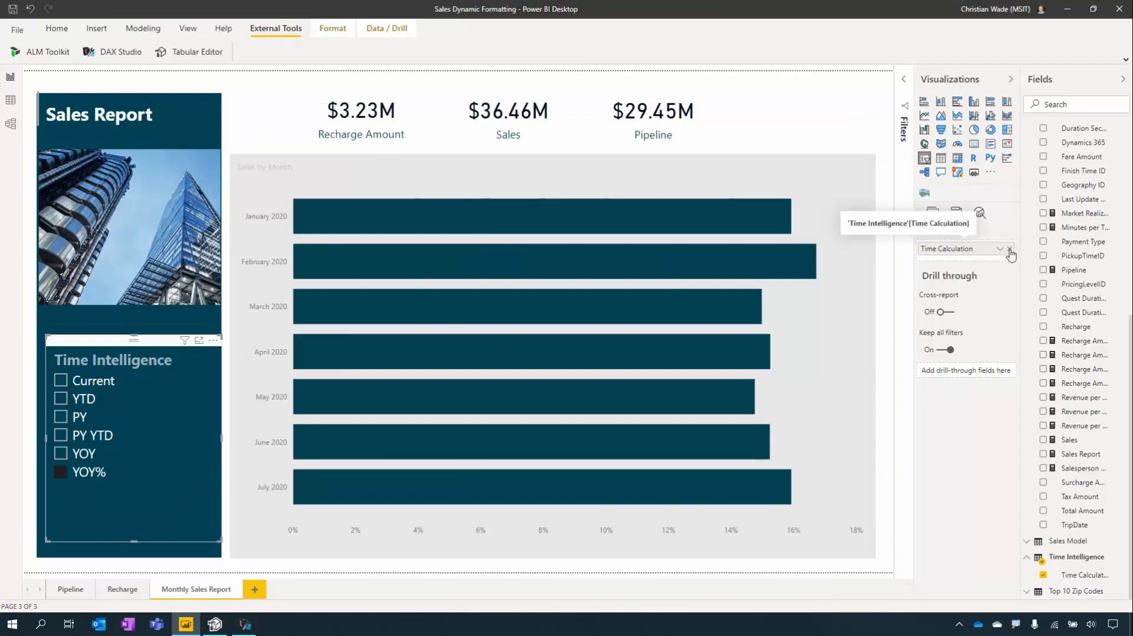
left_click(802, 112)
key("ctrl+z")
key("ctrl+z")
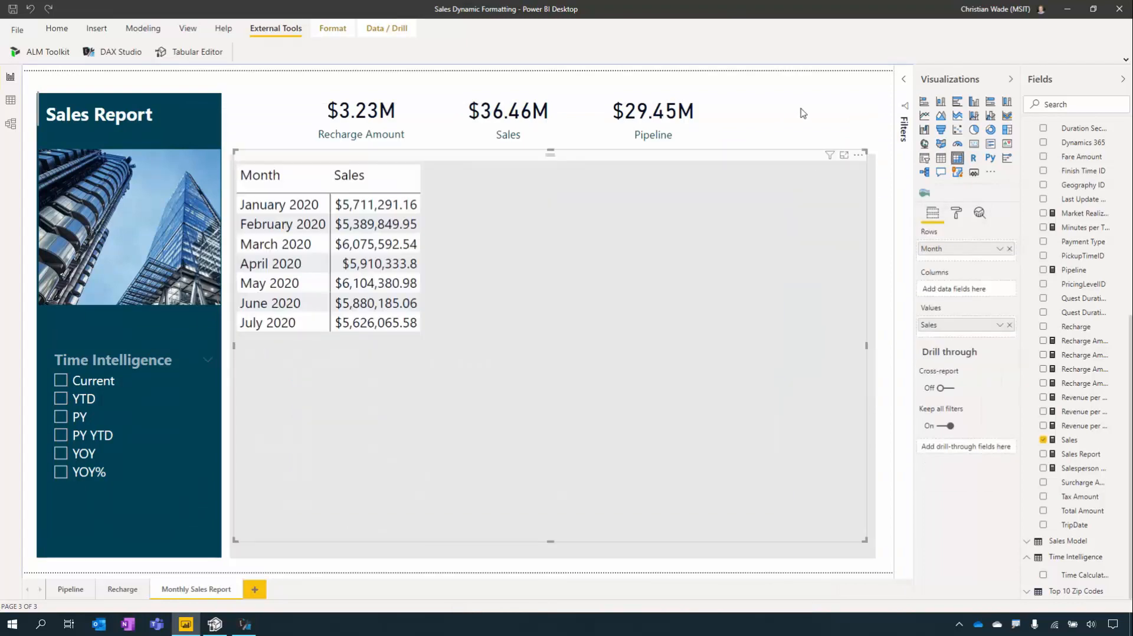
scroll(1080, 231, "up", 6)
left_click_drag(1098, 192, 988, 291)
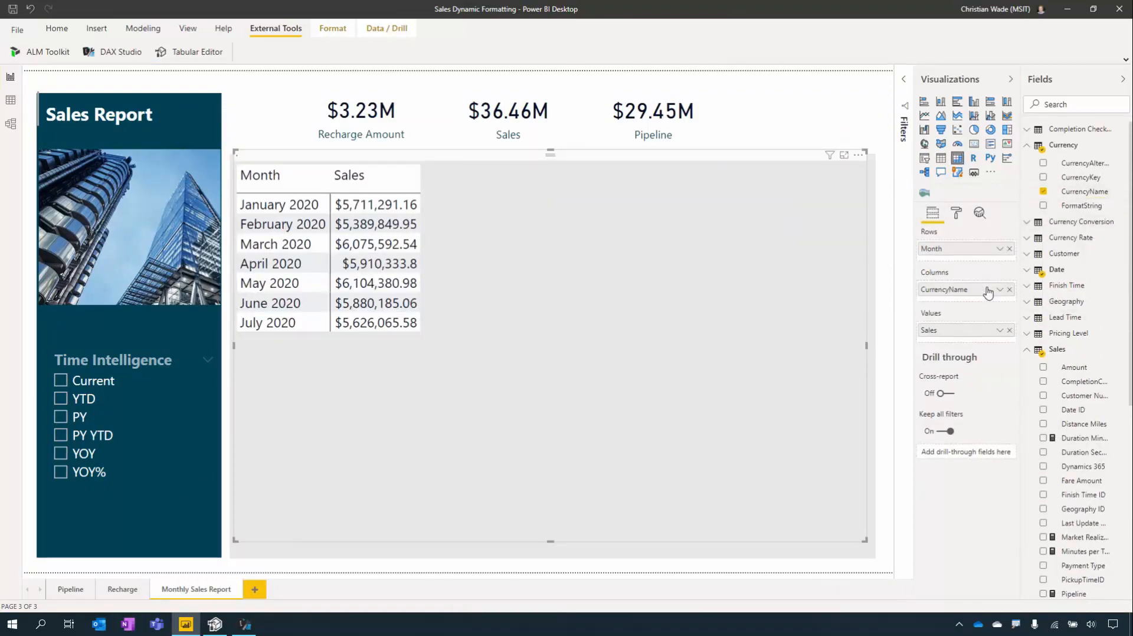